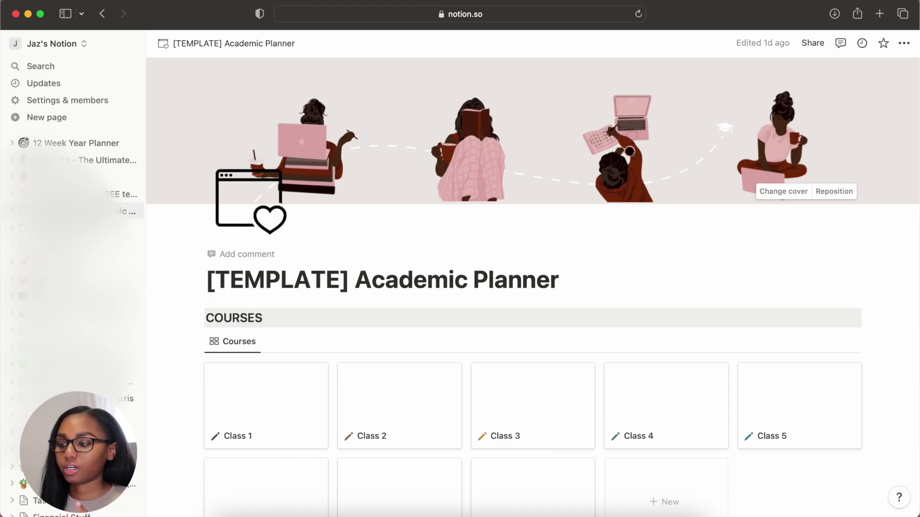
# Step: Check the page's style and duplication options, then close them without changes
pyautogui.click(903, 44)
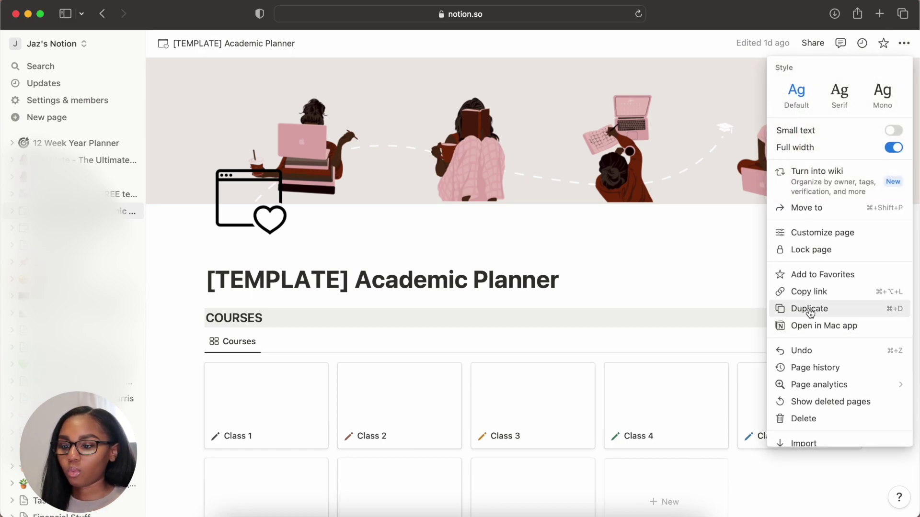
pyautogui.click(546, 236)
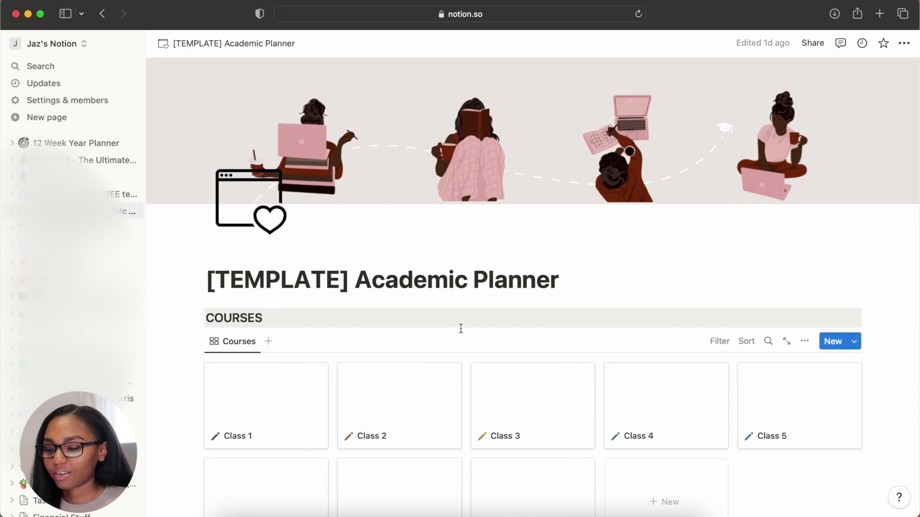
pyautogui.scroll(-5, 460, 329)
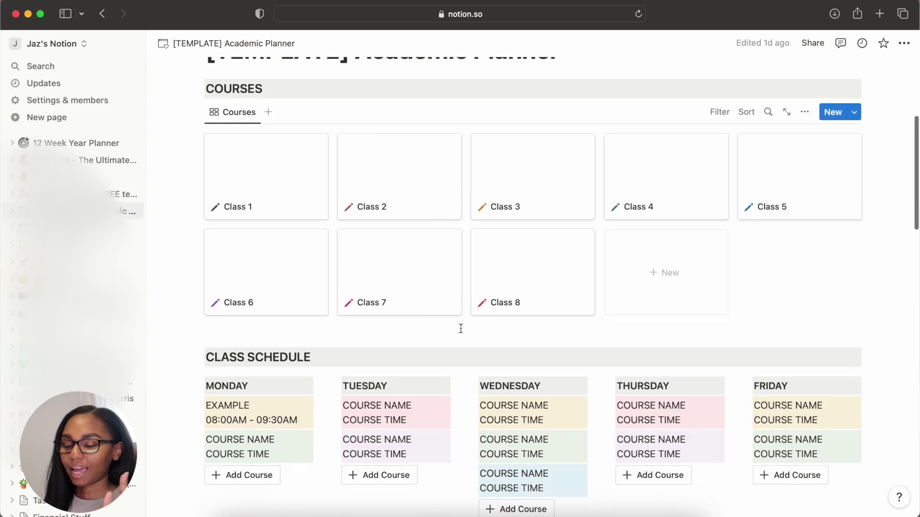
pyautogui.scroll(1, 460, 331)
pyautogui.scroll(-1, 460, 328)
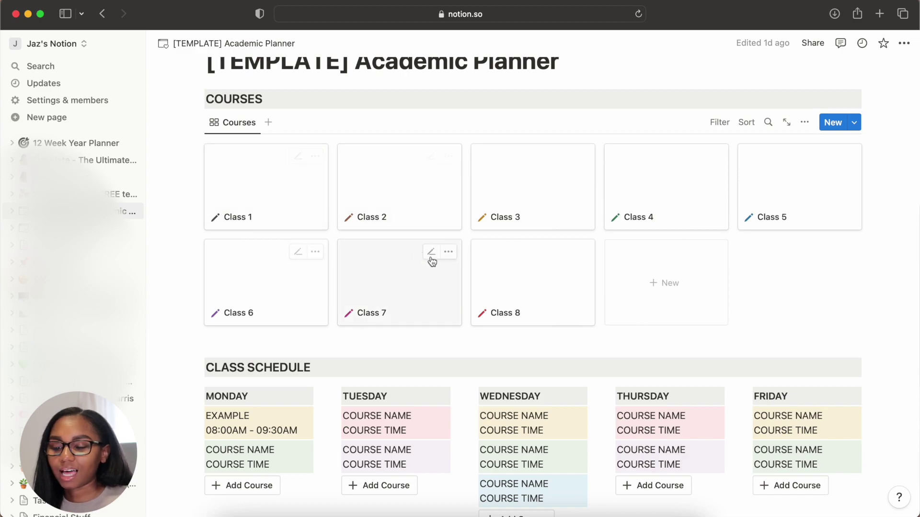
# Step: Try the Class 8 actions and a Monday to-do, discarding both changes
pyautogui.click(581, 252)
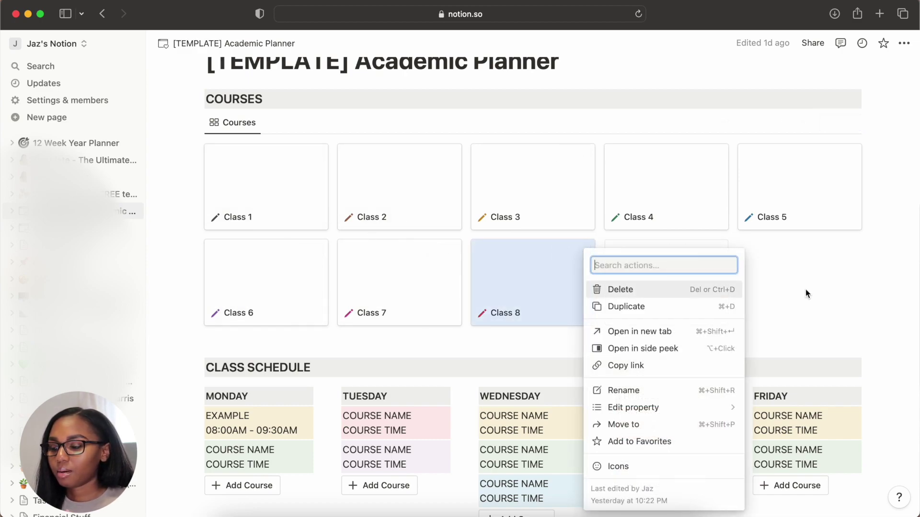
pyautogui.press('Escape')
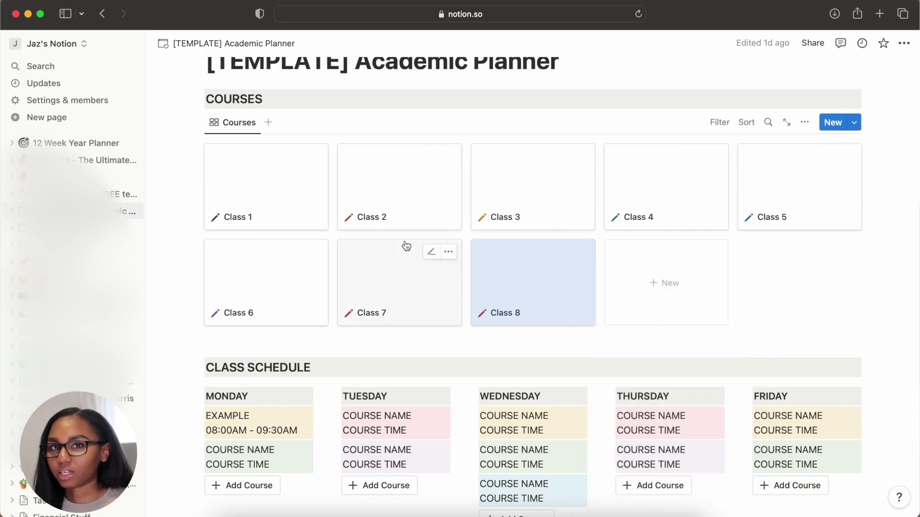
pyautogui.scroll(-5, 610, 257)
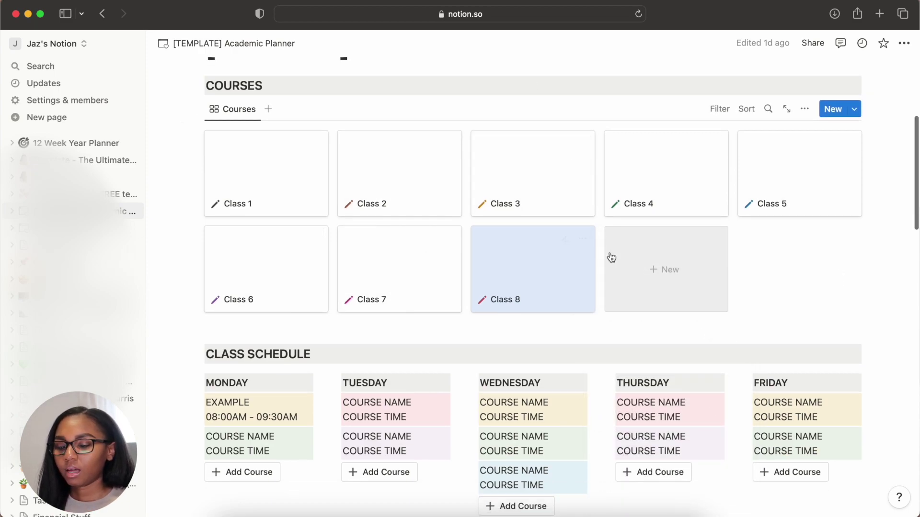
pyautogui.scroll(-2, 609, 257)
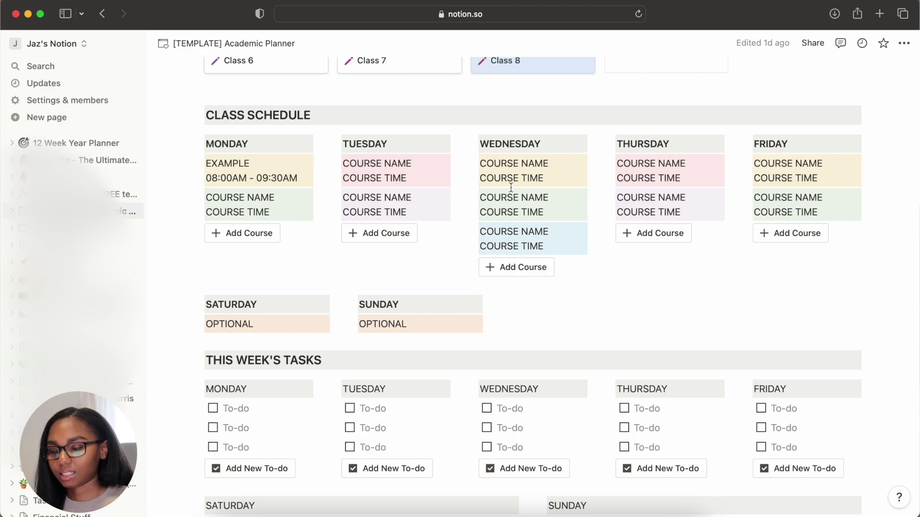
pyautogui.scroll(-10, 511, 187)
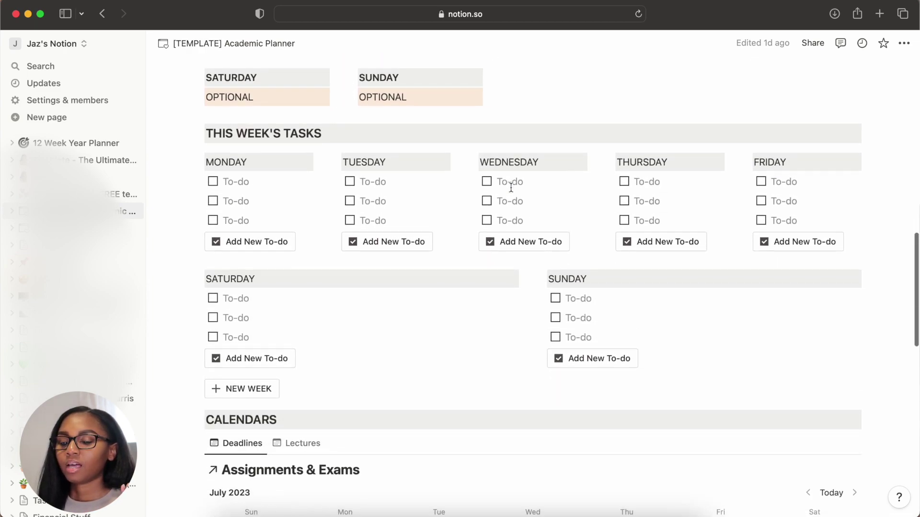
pyautogui.scroll(-1, 510, 187)
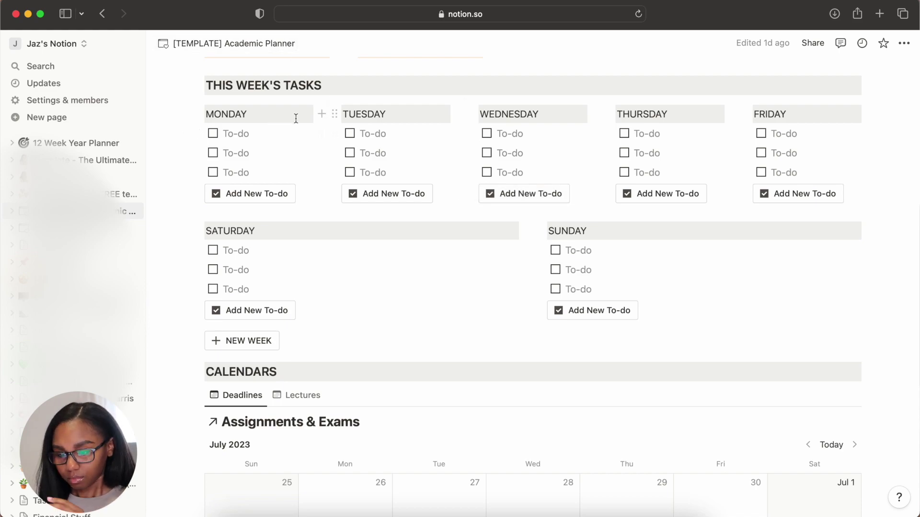
pyautogui.click(258, 196)
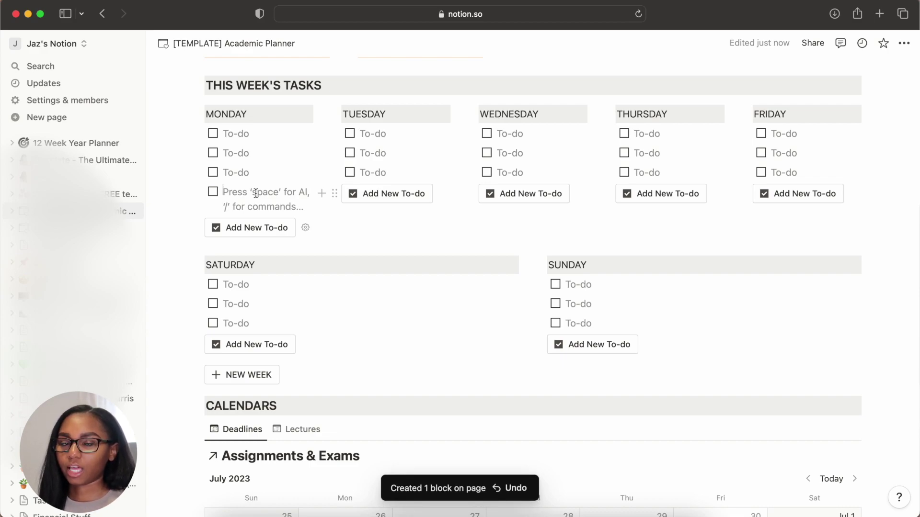
pyautogui.press('super+z')
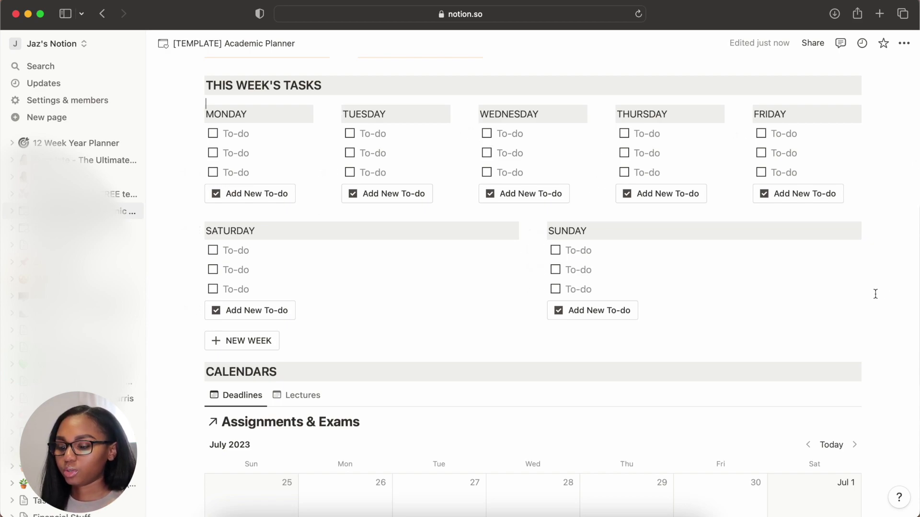
# Step: Replace the old This Week's Tasks blocks with a new empty Monday–Sunday to-do week
pyautogui.click(867, 312)
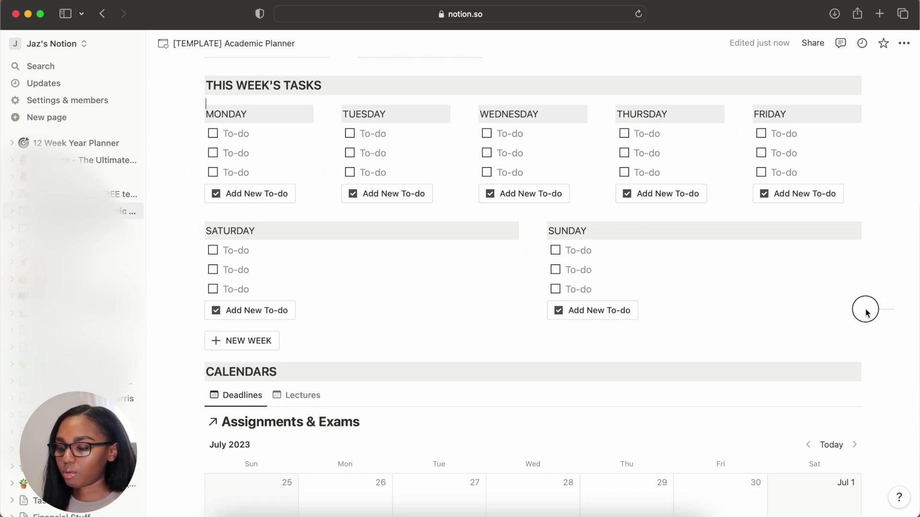
pyautogui.moveTo(867, 312); pyautogui.dragTo(170, 180)
pyautogui.press('BackSpace')
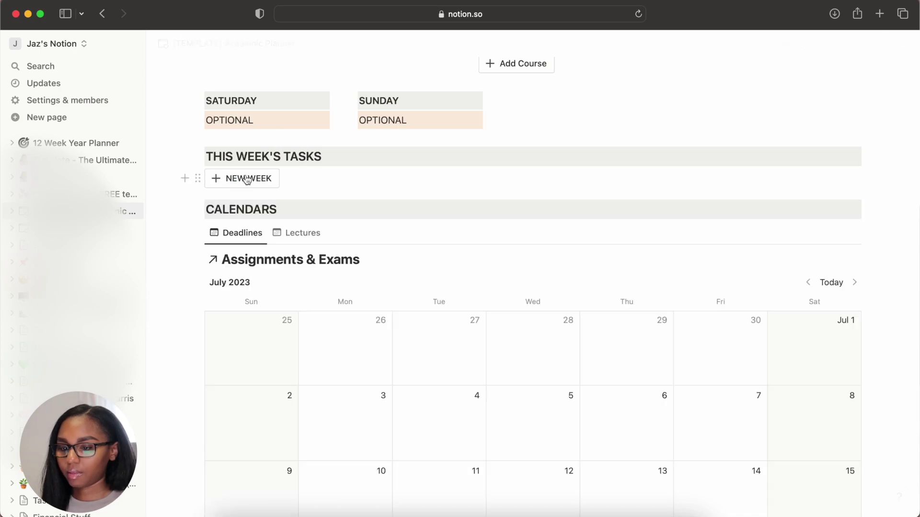
pyautogui.click(240, 178)
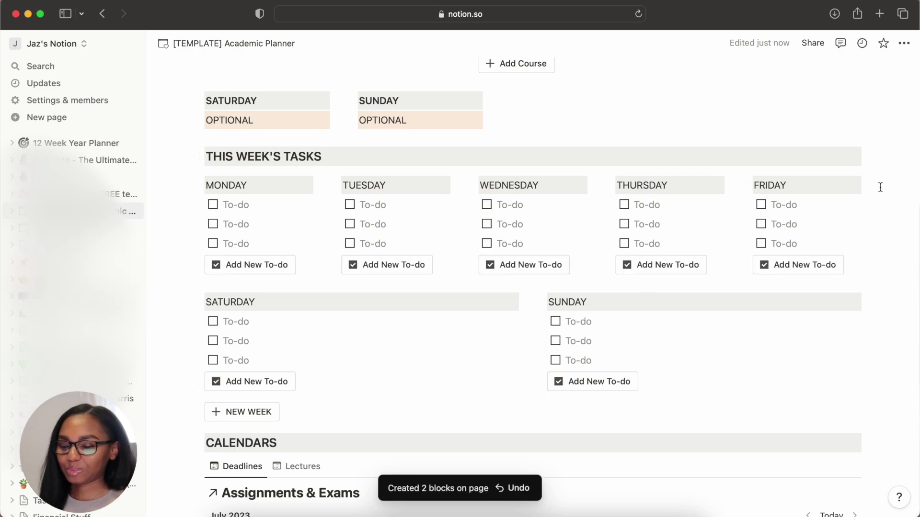
pyautogui.scroll(-10, 770, 315)
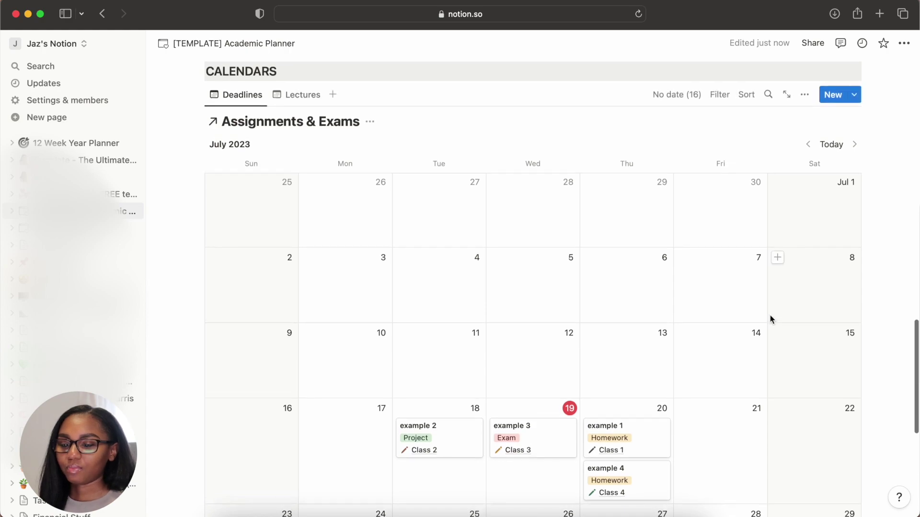
# Step: Switch the calendar to Lecture Schedule, then back to Assignments & Exams
pyautogui.scroll(1, 770, 315)
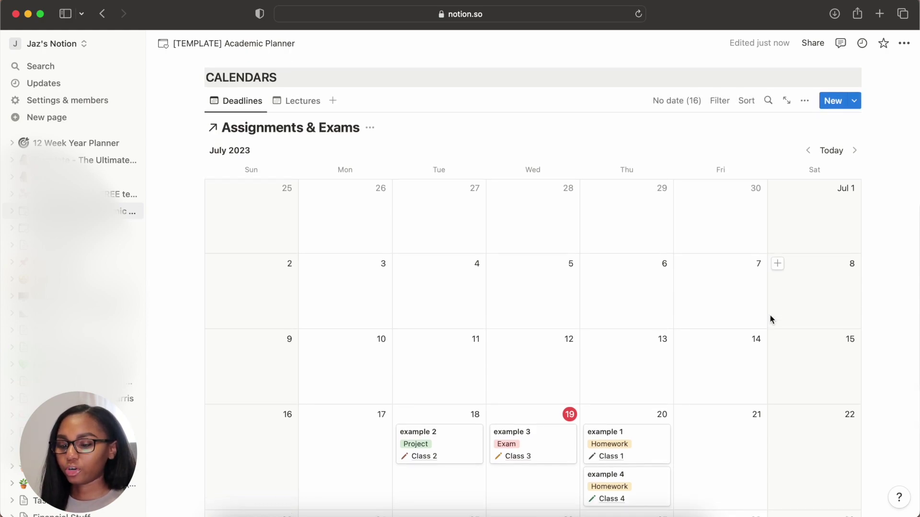
pyautogui.scroll(-2, 699, 261)
pyautogui.scroll(2, 702, 261)
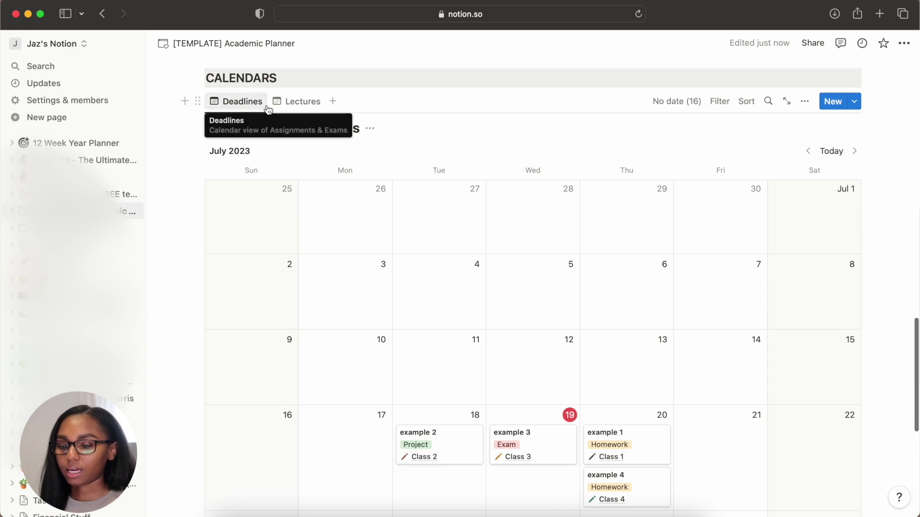
pyautogui.click(293, 103)
pyautogui.scroll(-3, 479, 349)
pyautogui.scroll(3, 478, 349)
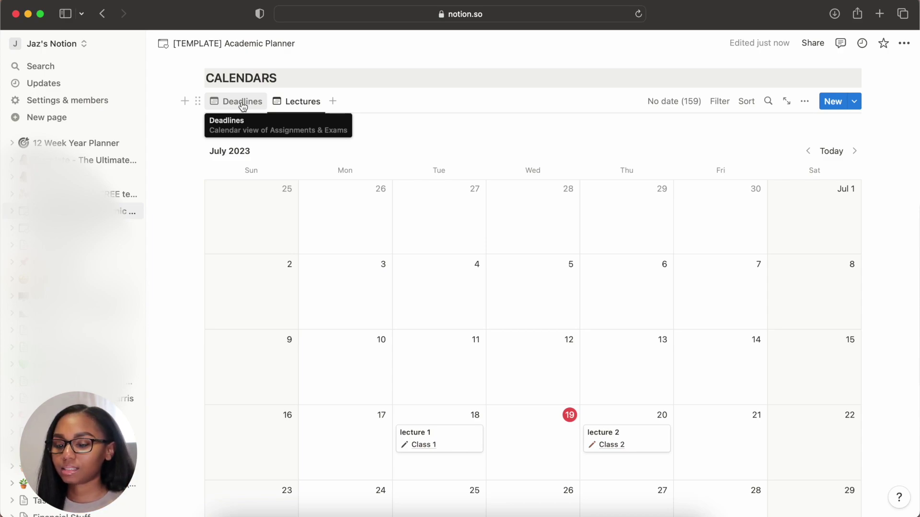
pyautogui.click(243, 106)
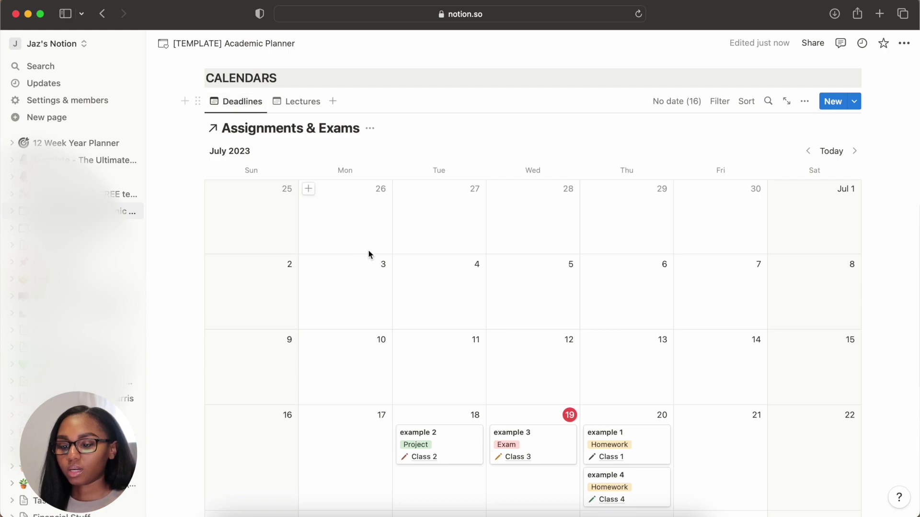
pyautogui.scroll(-3, 389, 277)
pyautogui.scroll(-2, 389, 277)
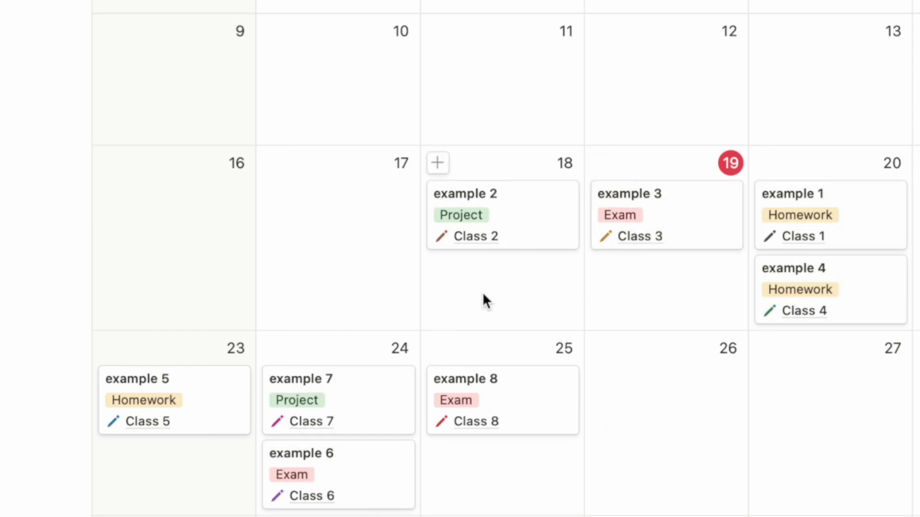
pyautogui.scroll(8, 482, 300)
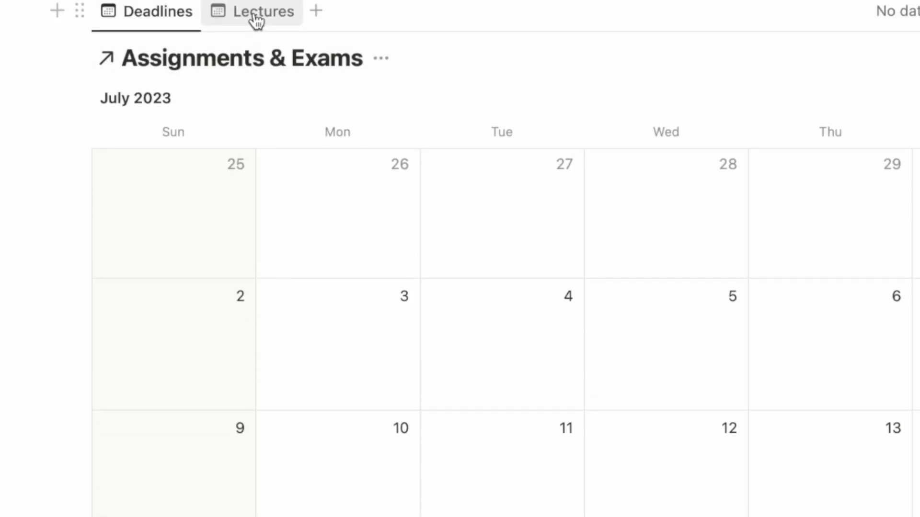
# Step: Show the Lecture Schedule calendar again, then go to the personal Academic Planner page
pyautogui.click(254, 14)
pyautogui.scroll(-10, 458, 380)
pyautogui.scroll(7, 460, 380)
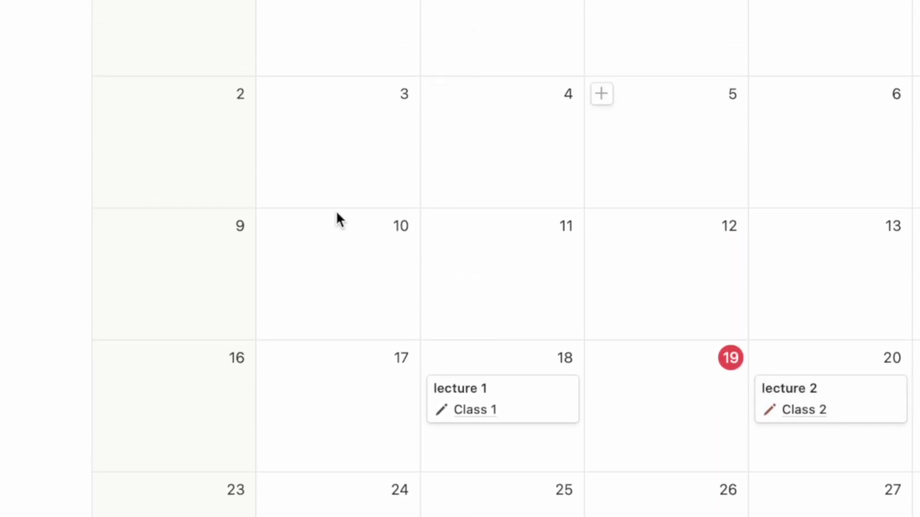
pyautogui.scroll(5, 500, 277)
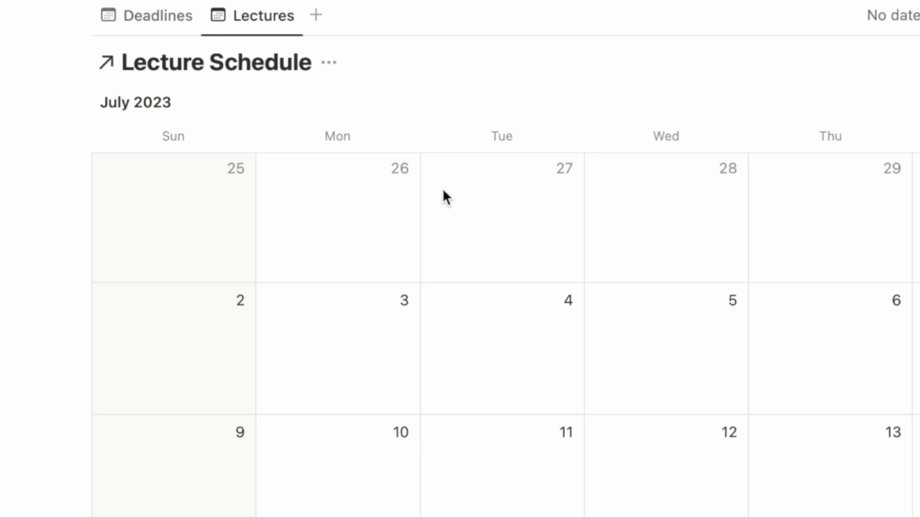
pyautogui.scroll(5, 441, 196)
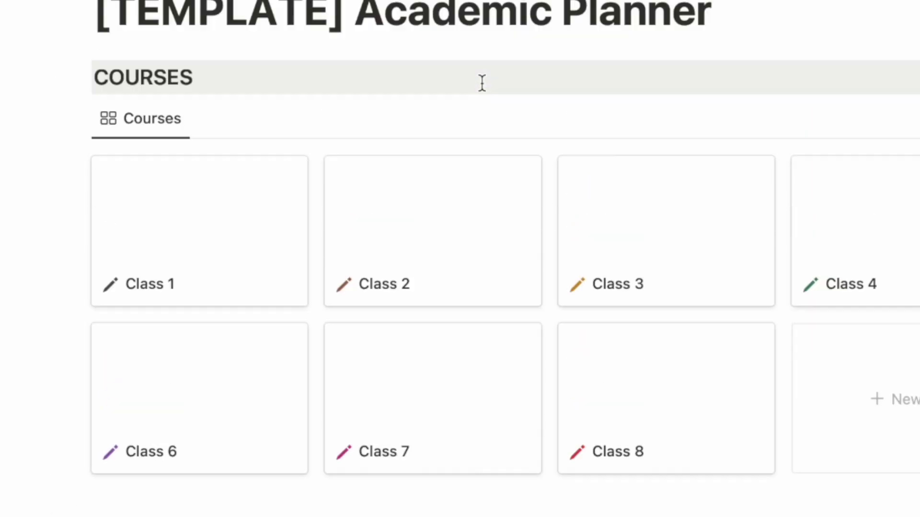
pyautogui.scroll(-15, 482, 83)
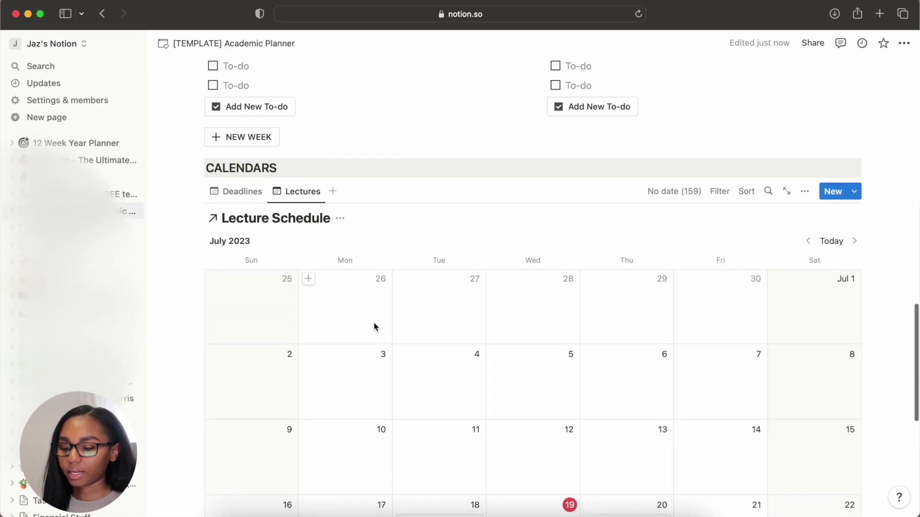
pyautogui.scroll(-3, 383, 300)
pyautogui.scroll(10, 405, 294)
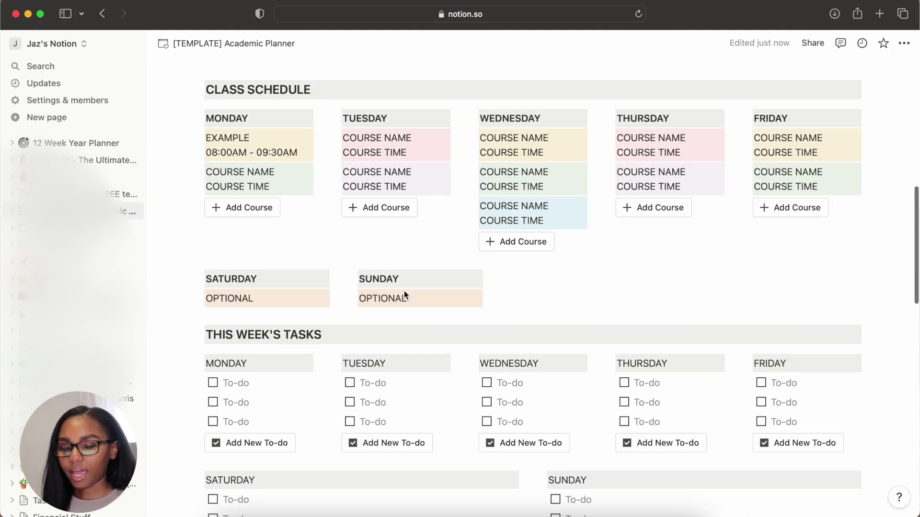
pyautogui.scroll(10, 404, 291)
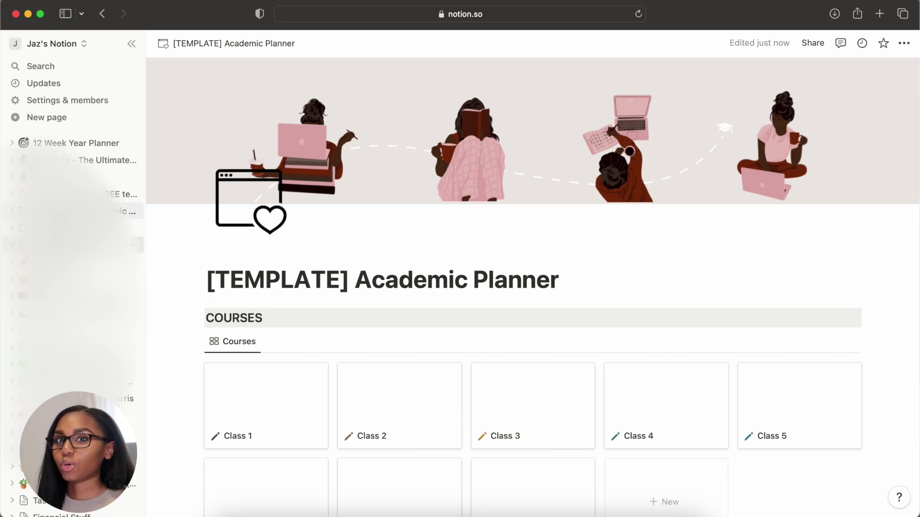
pyautogui.click(72, 228)
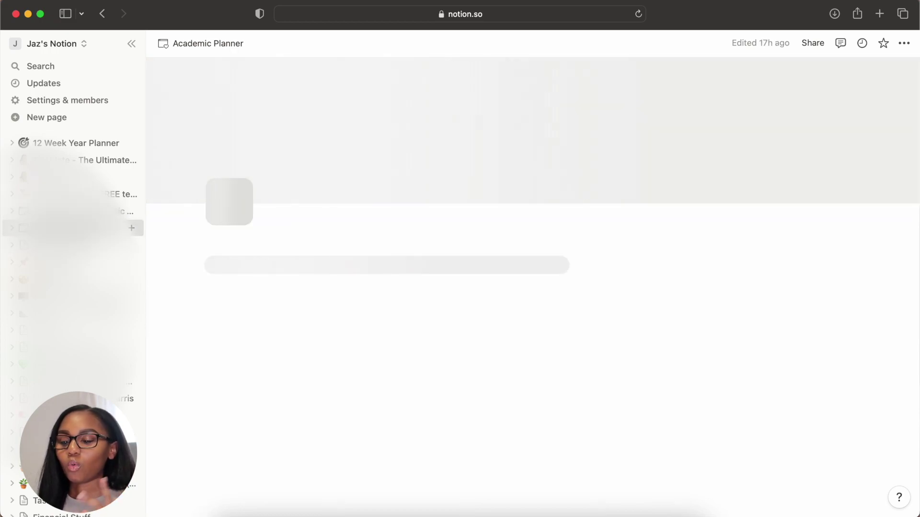
pyautogui.scroll(-5, 337, 258)
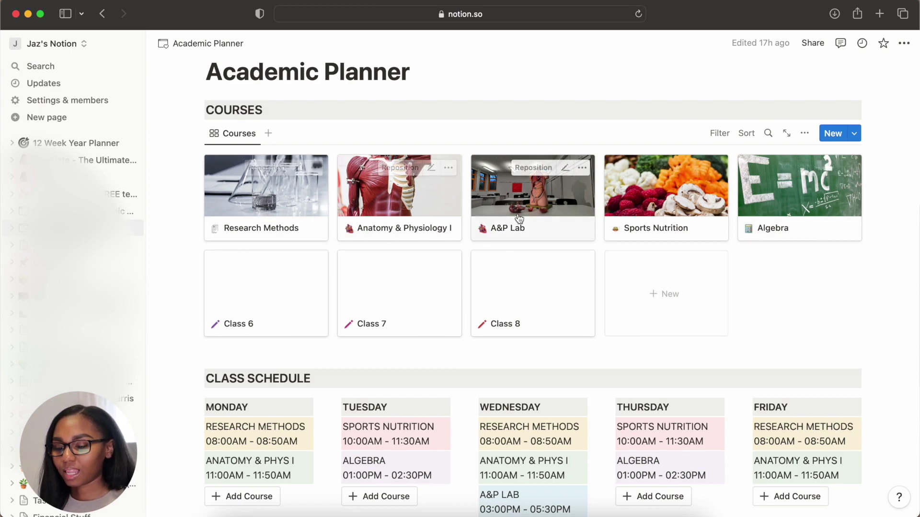
pyautogui.scroll(-2, 513, 325)
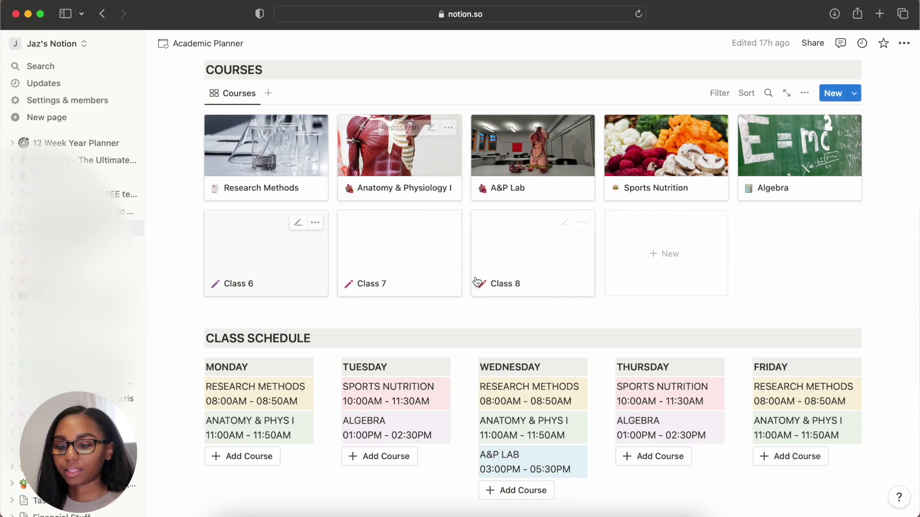
# Step: Open Research Methods as a full page and set course code KINE1311 and semester Fall
pyautogui.click(286, 188)
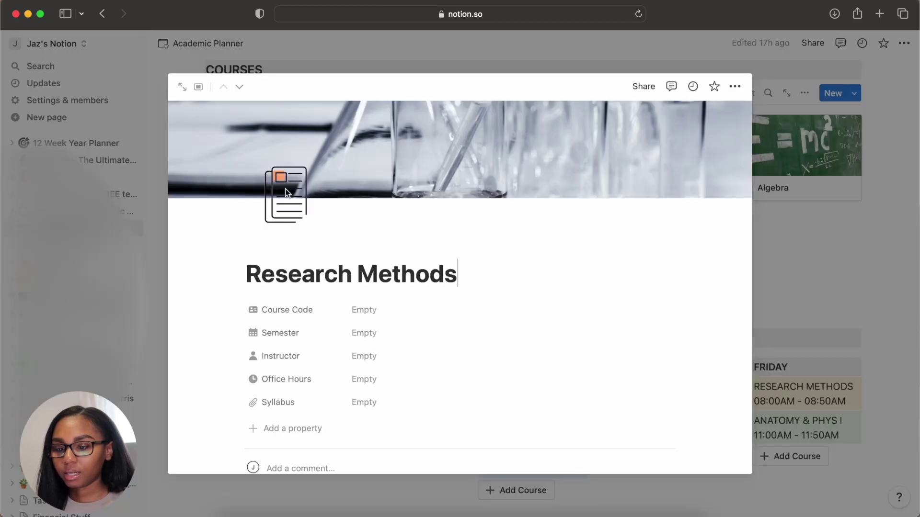
pyautogui.click(182, 88)
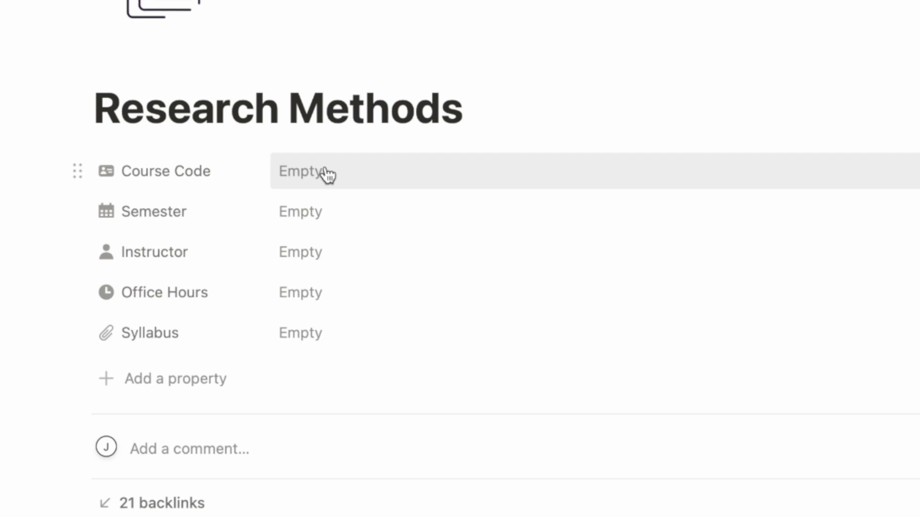
pyautogui.click(328, 176)
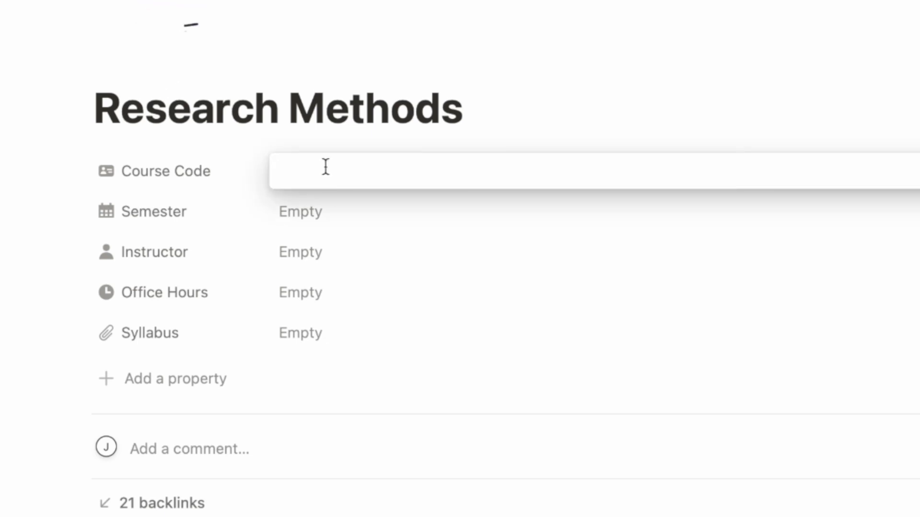
pyautogui.write('KINE1311')
pyautogui.click(324, 212)
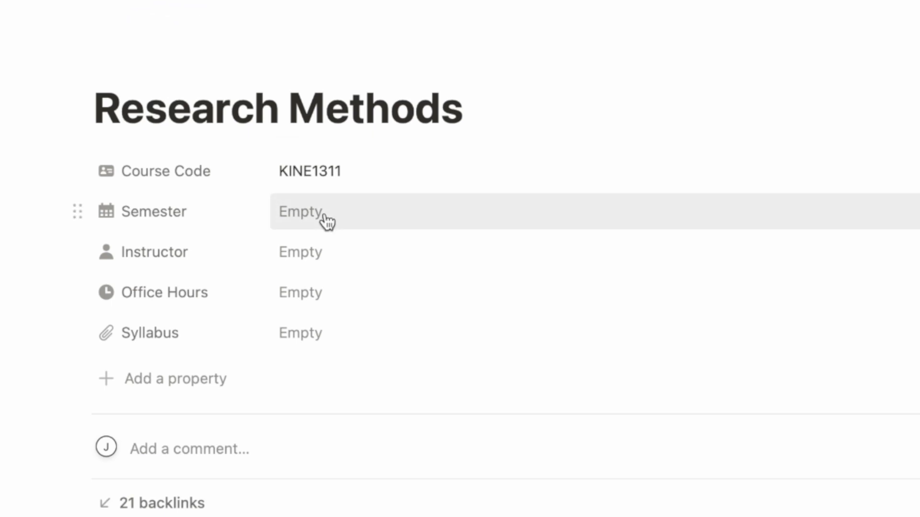
pyautogui.click(325, 215)
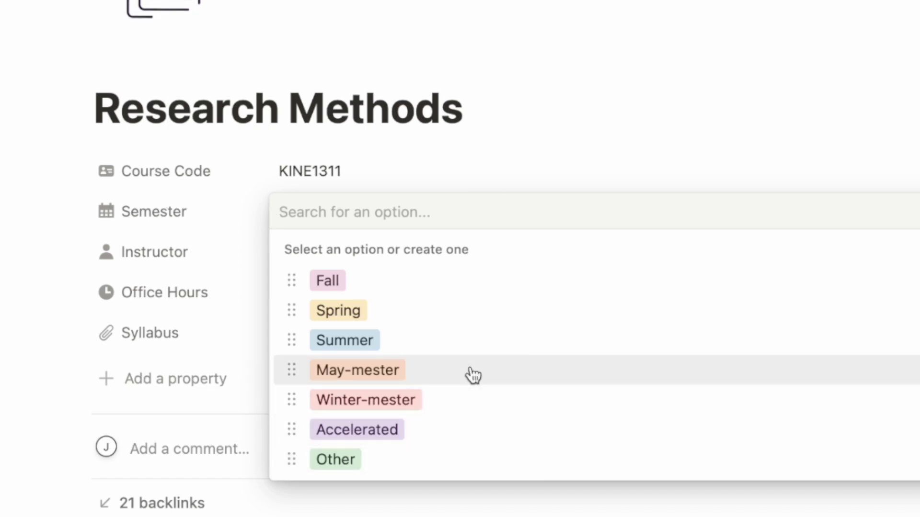
pyautogui.click(345, 281)
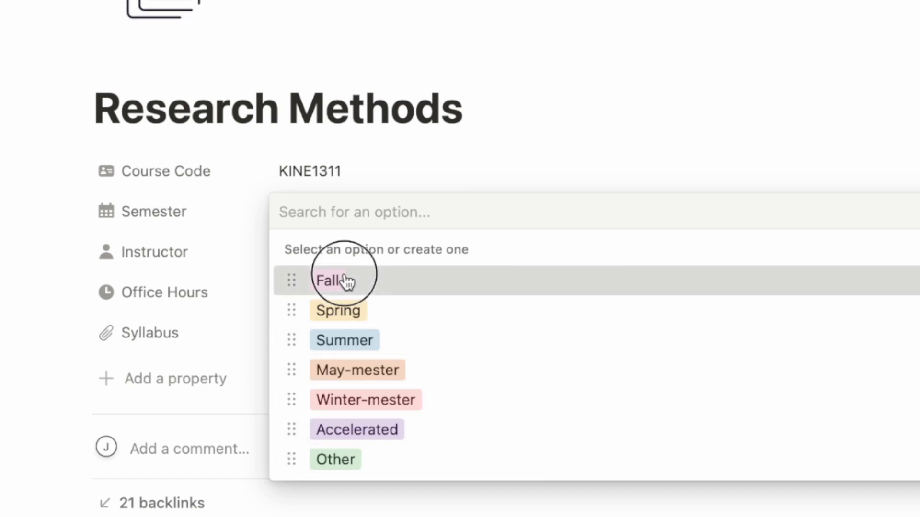
# Step: Enter the instructor's name and office hours 12:00PM-2:00PM
pyautogui.click(315, 268)
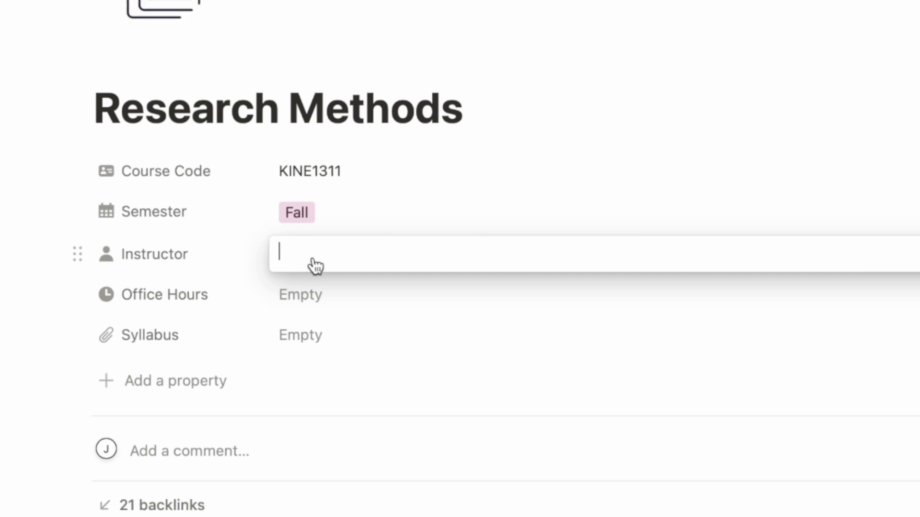
pyautogui.write('TOM CRU')
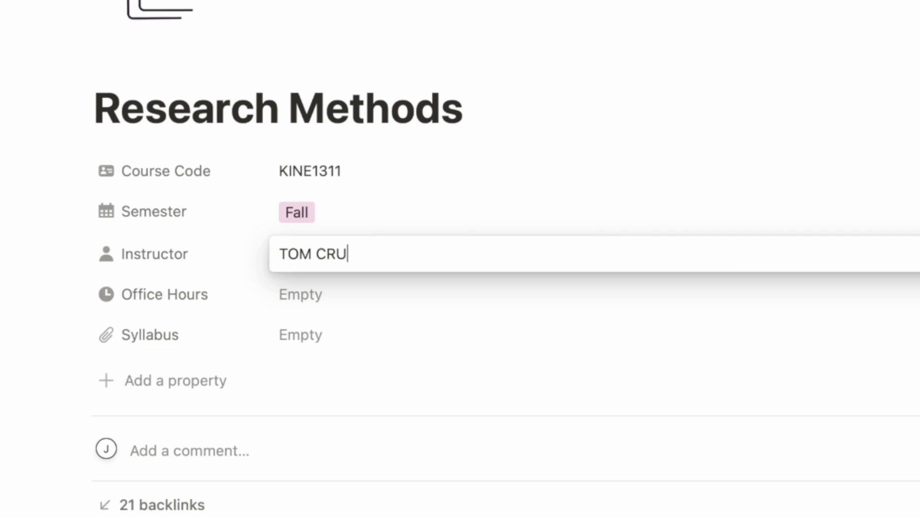
pyautogui.write('ISE')
pyautogui.click(340, 293)
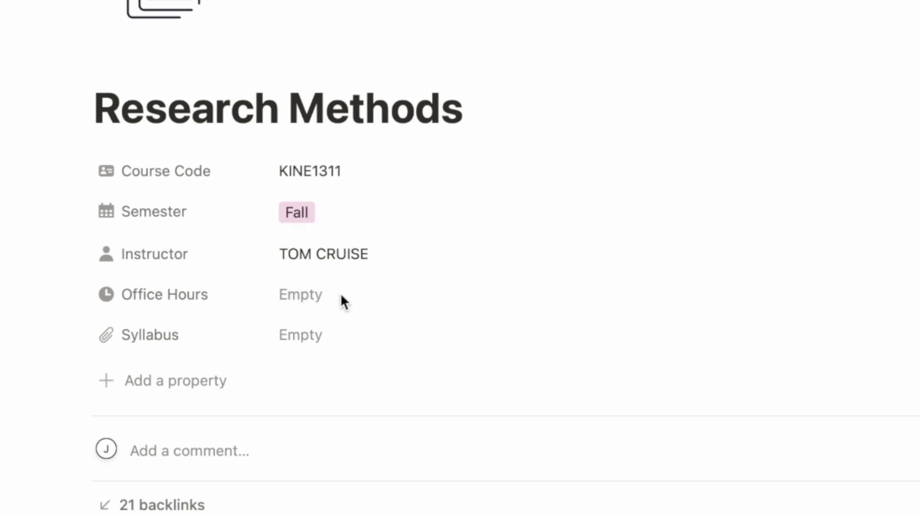
pyautogui.click(312, 303)
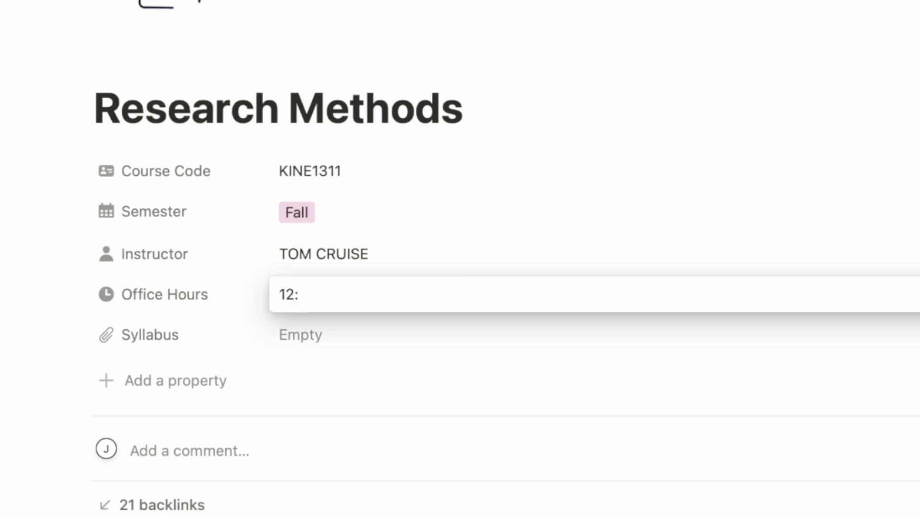
pyautogui.write('12:00PM')
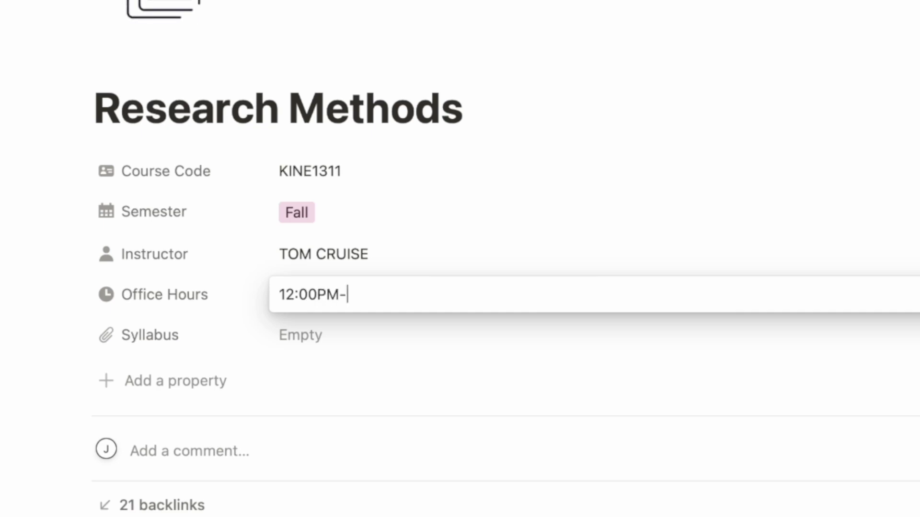
pyautogui.write('-2:00')
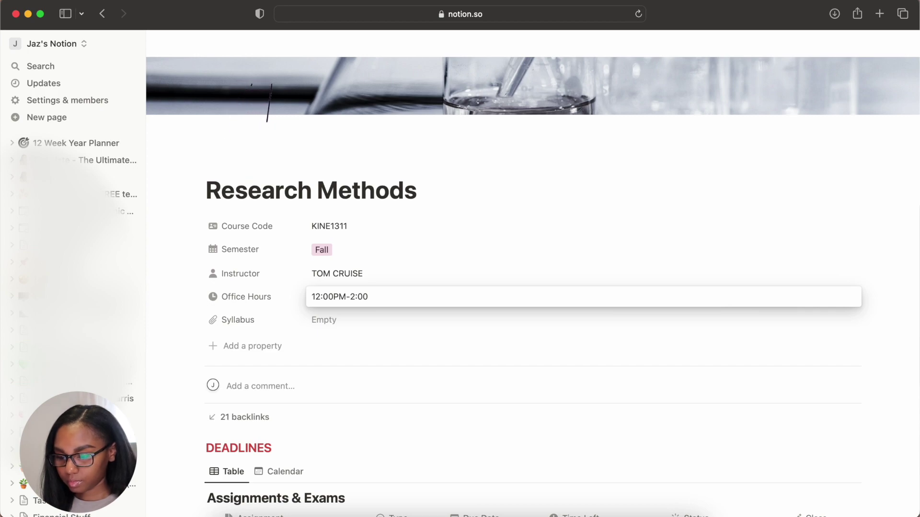
pyautogui.write('PM')
pyautogui.click(343, 321)
pyautogui.click(326, 320)
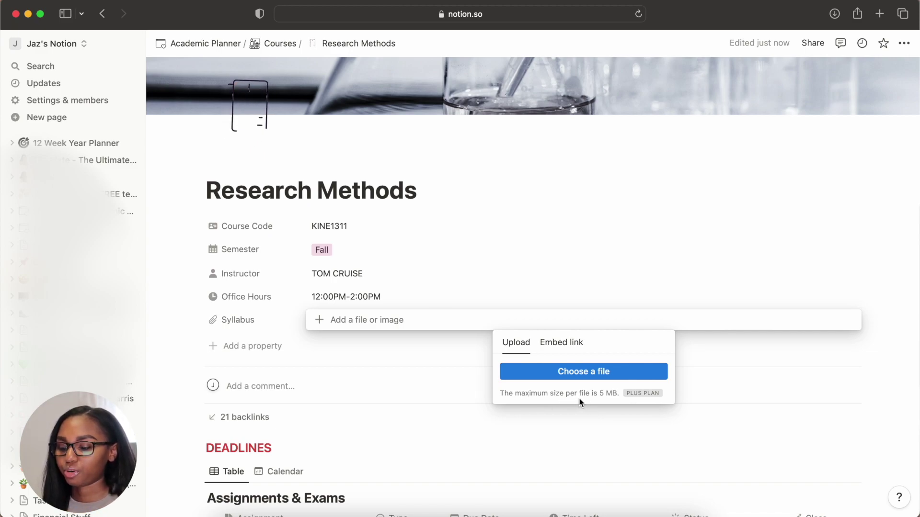
pyautogui.click(582, 339)
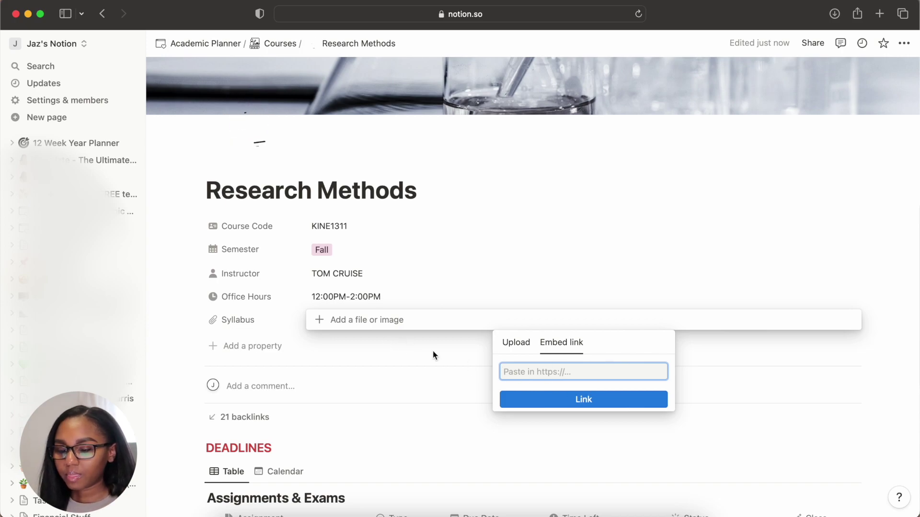
pyautogui.click(417, 337)
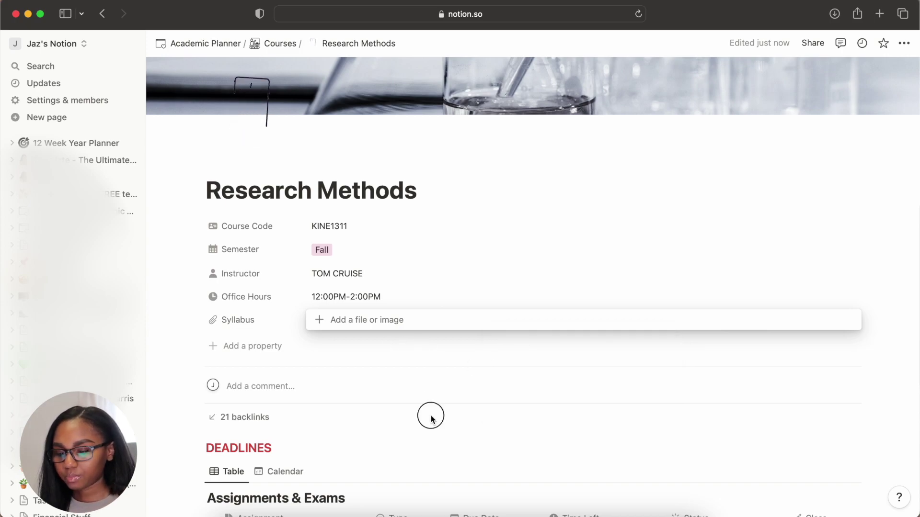
pyautogui.scroll(-10, 431, 429)
pyautogui.scroll(-1, 431, 432)
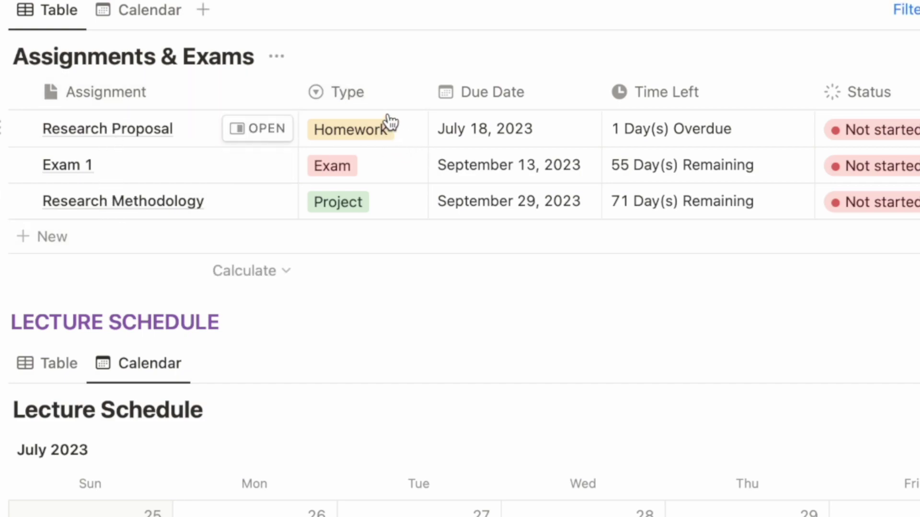
pyautogui.click(403, 131)
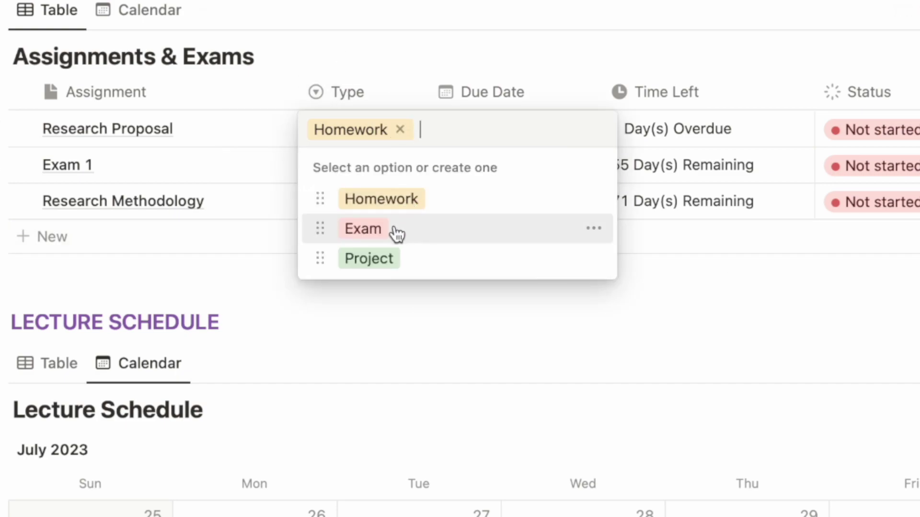
pyautogui.click(455, 367)
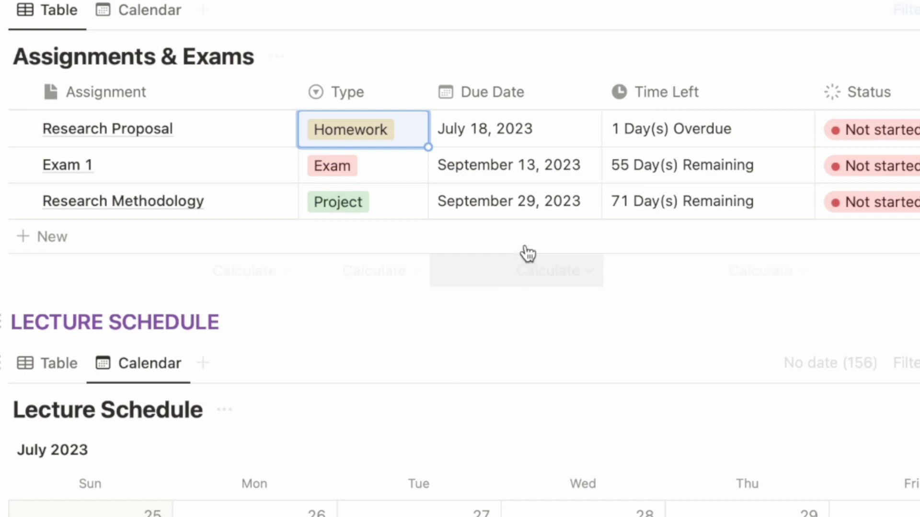
pyautogui.click(510, 128)
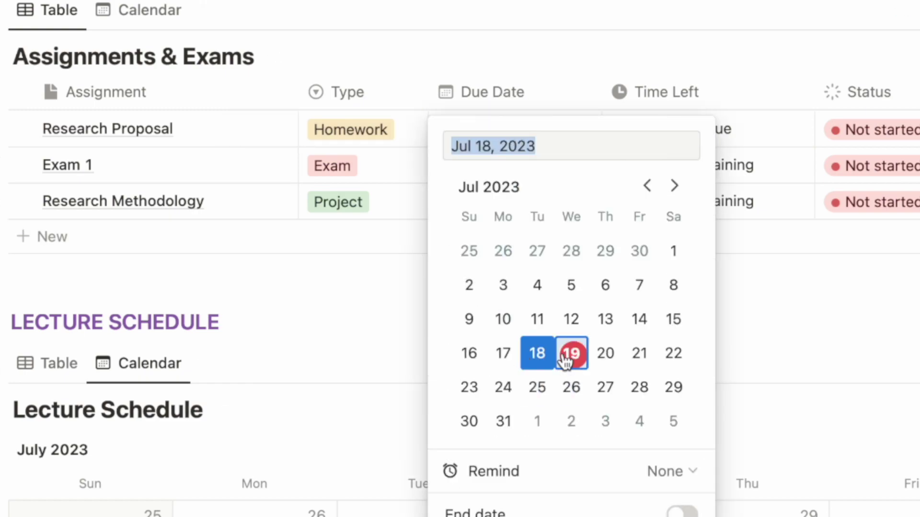
pyautogui.press('Escape')
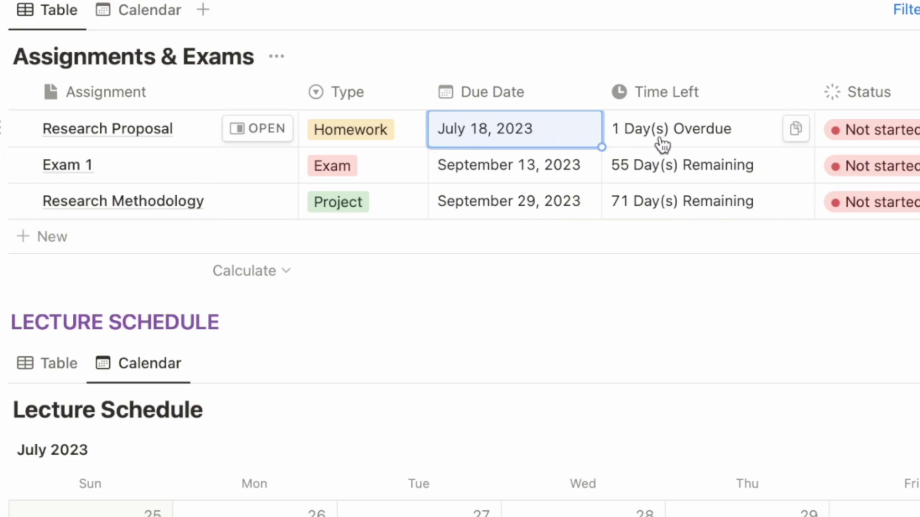
pyautogui.click(500, 130)
pyautogui.click(571, 354)
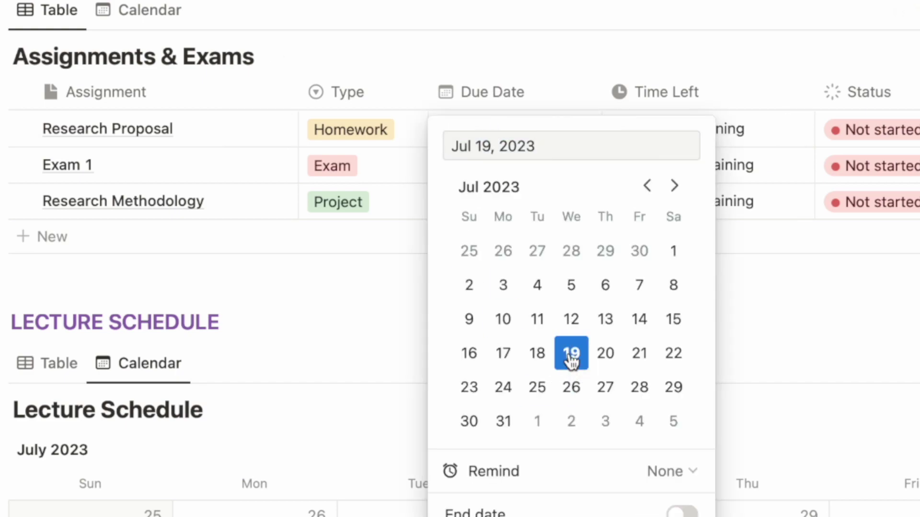
pyautogui.click(600, 77)
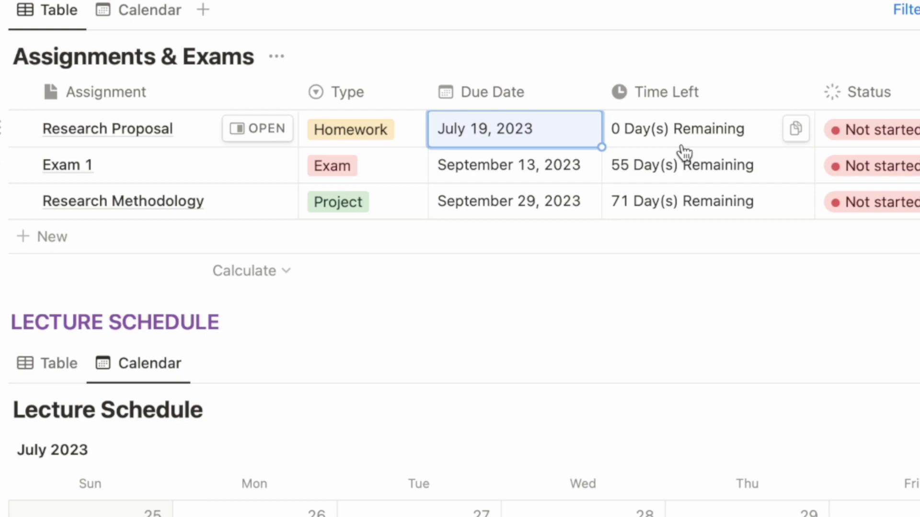
pyautogui.click(474, 141)
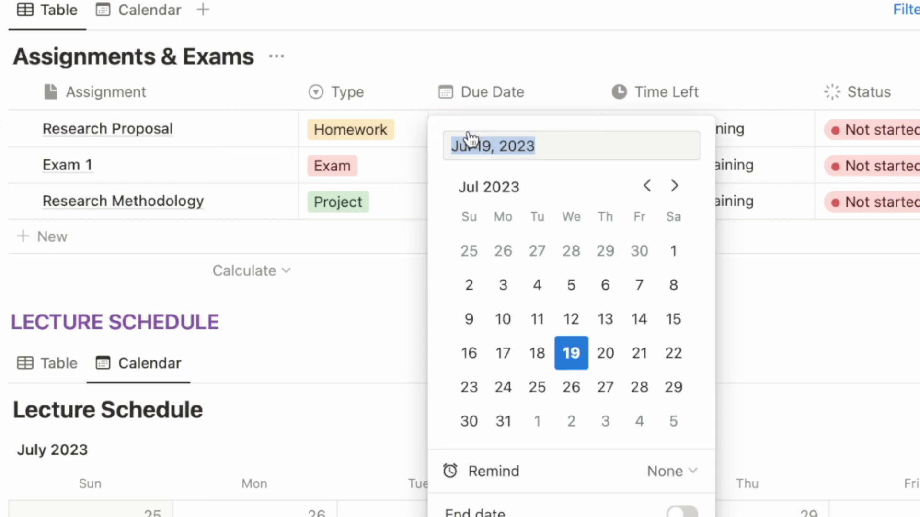
pyautogui.click(604, 354)
pyautogui.click(558, 35)
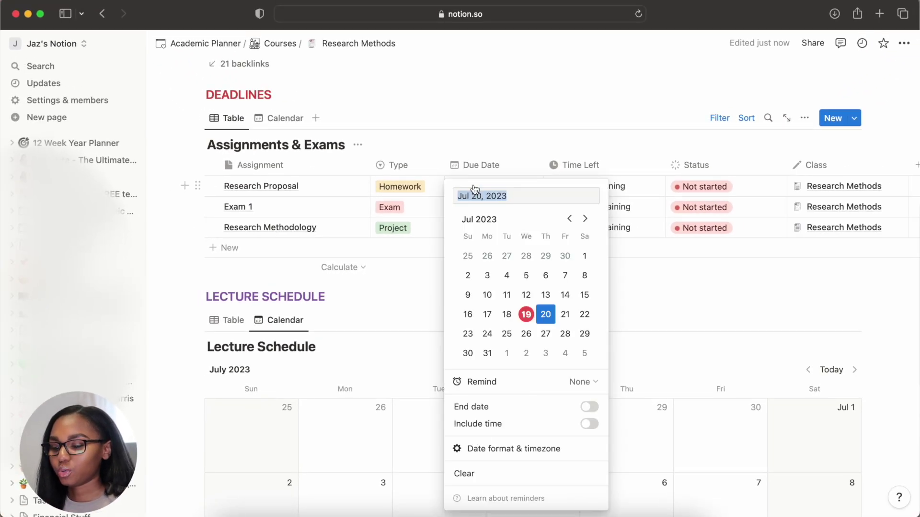
pyautogui.click(565, 316)
pyautogui.press('Escape')
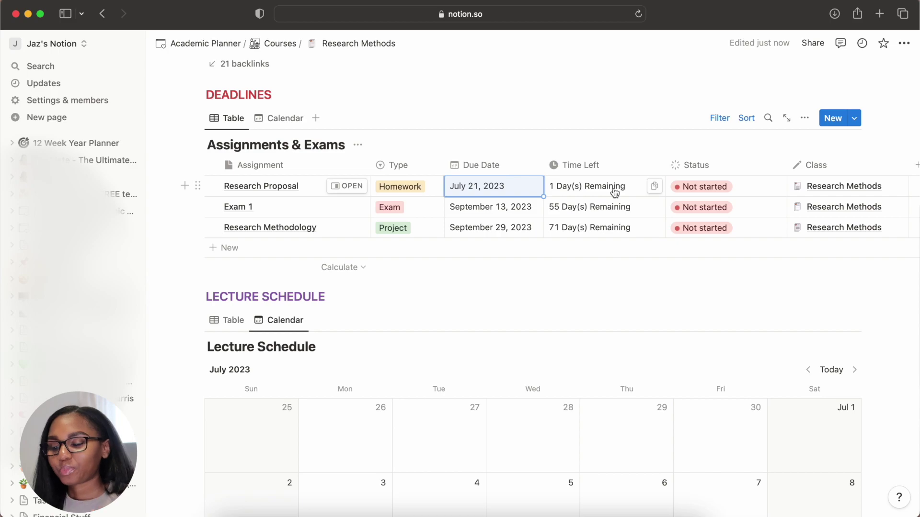
pyautogui.click(504, 186)
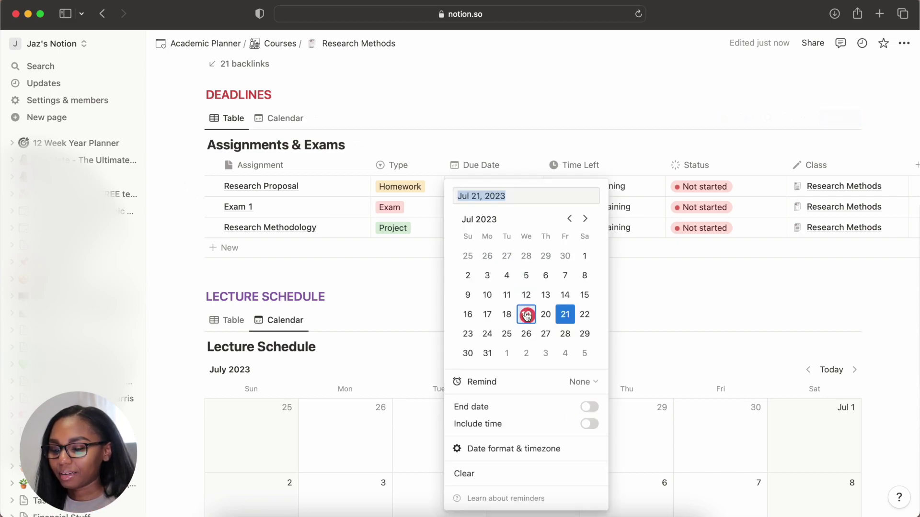
pyautogui.click(506, 314)
pyautogui.press('Escape')
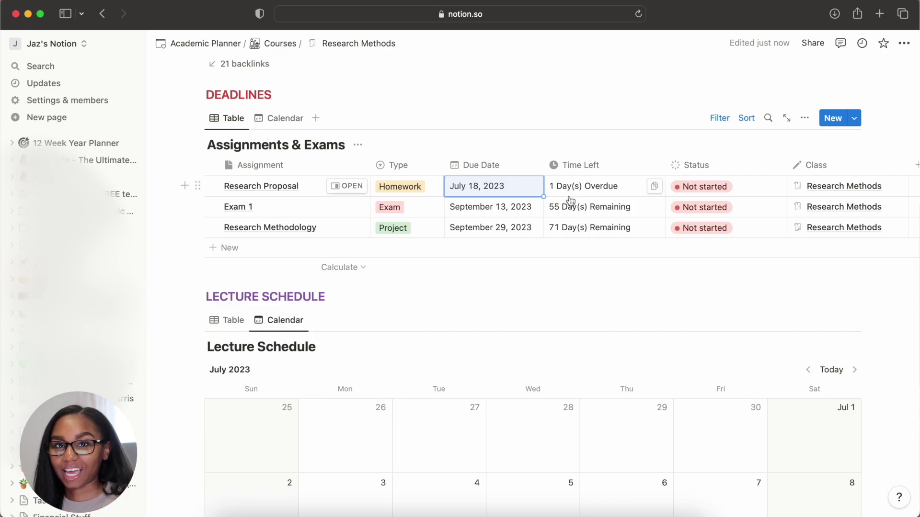
pyautogui.hscroll(2, 657, 240)
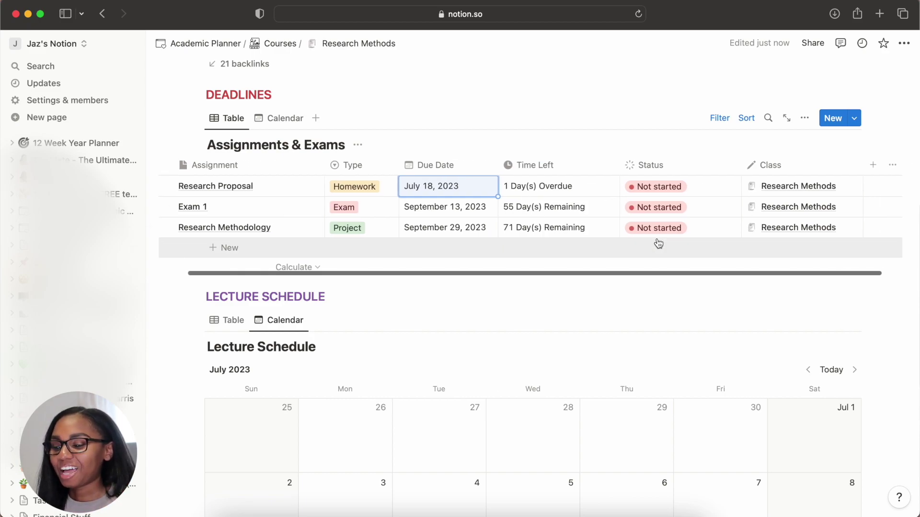
pyautogui.click(667, 184)
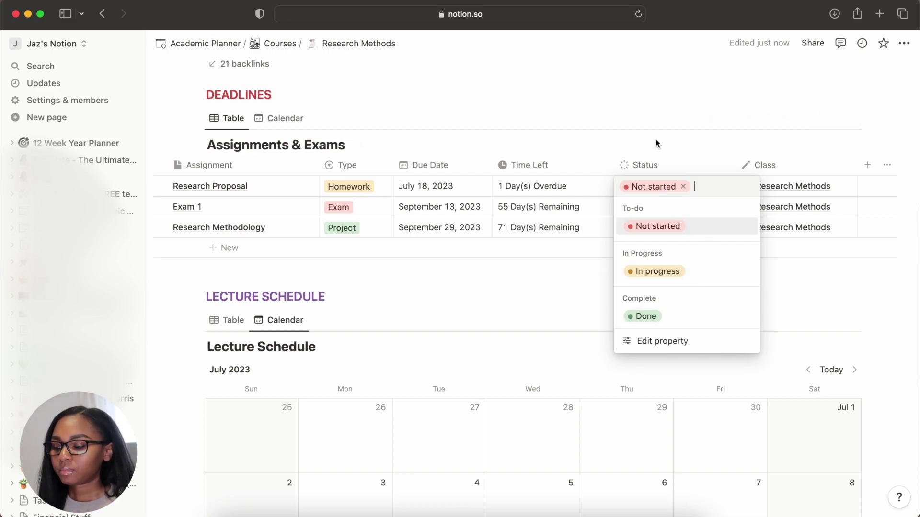
pyautogui.click(663, 106)
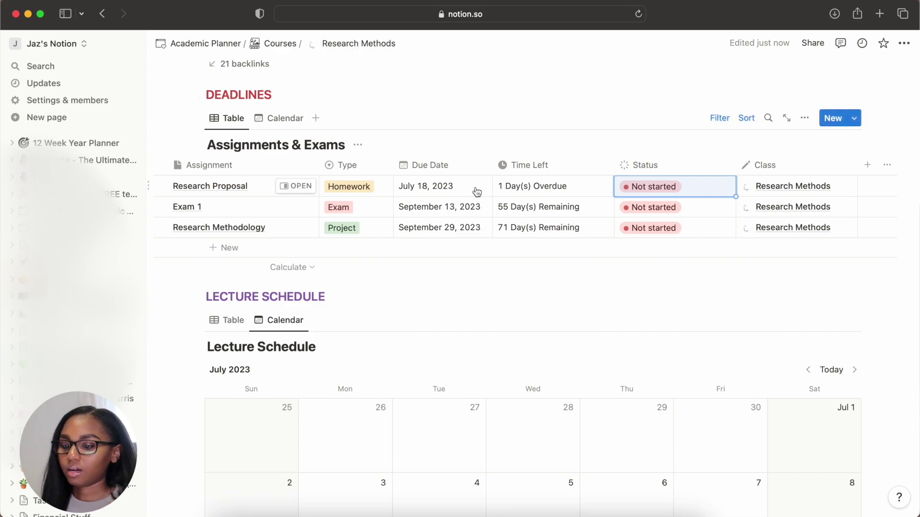
pyautogui.hscroll(-2, 510, 234)
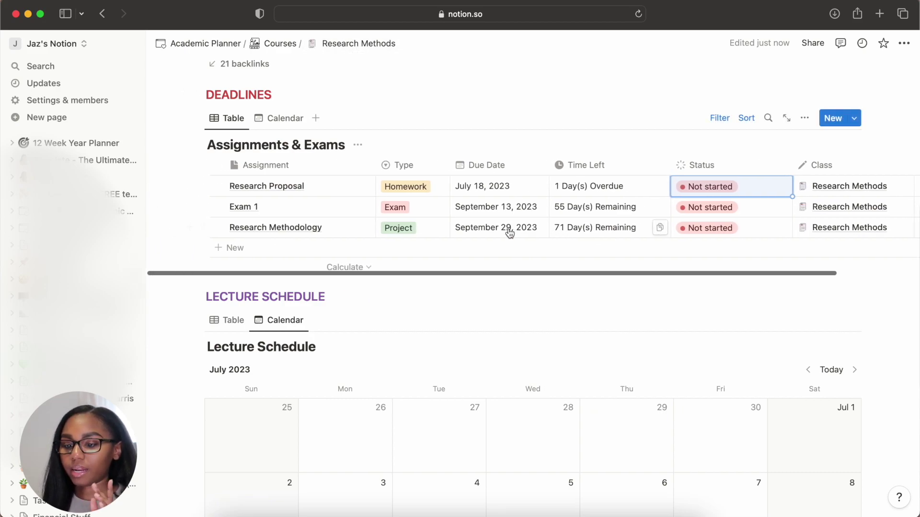
pyautogui.click(277, 120)
pyautogui.scroll(-5, 469, 331)
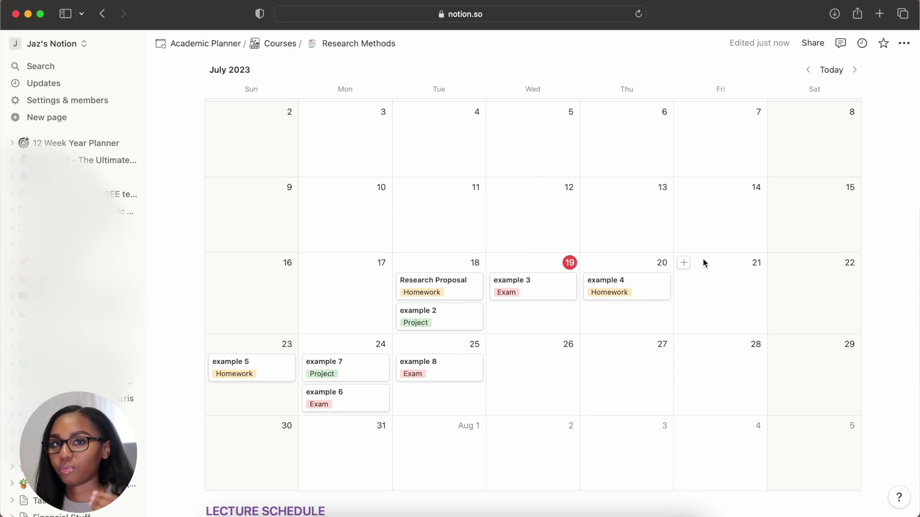
pyautogui.scroll(-10, 702, 259)
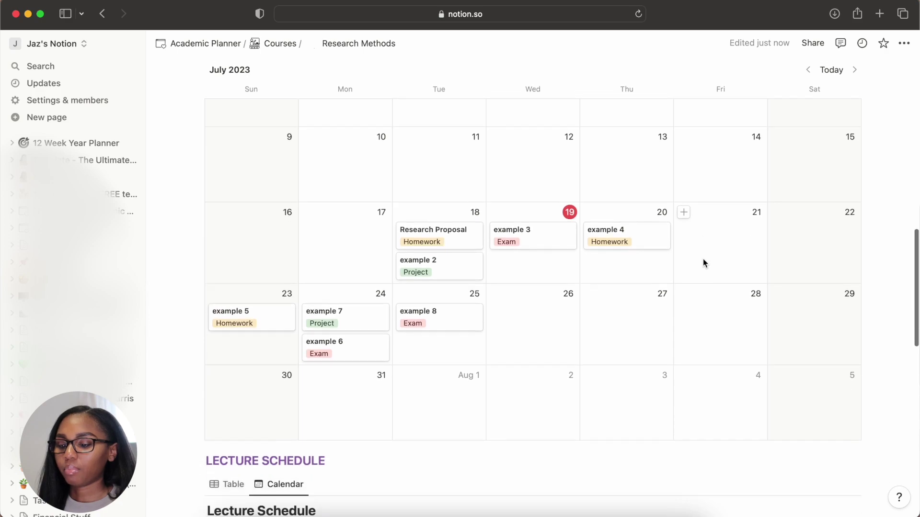
pyautogui.scroll(7, 703, 259)
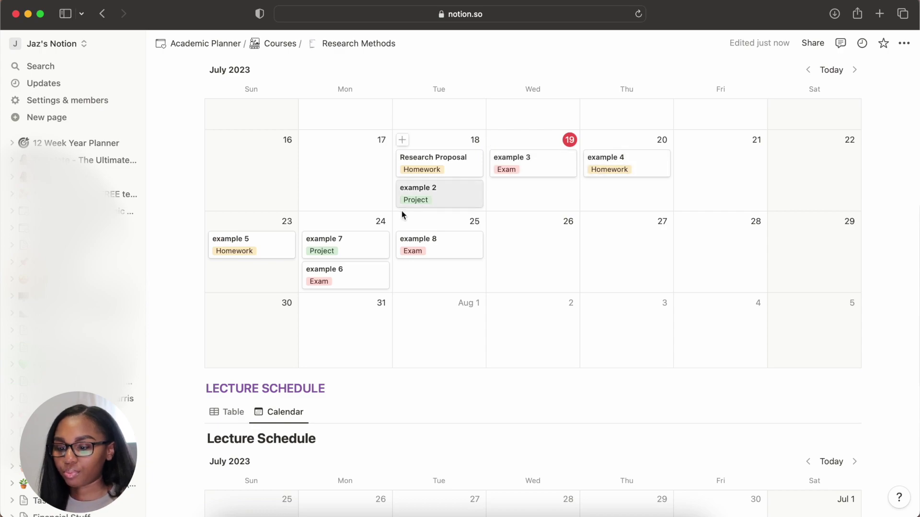
pyautogui.scroll(-10, 556, 288)
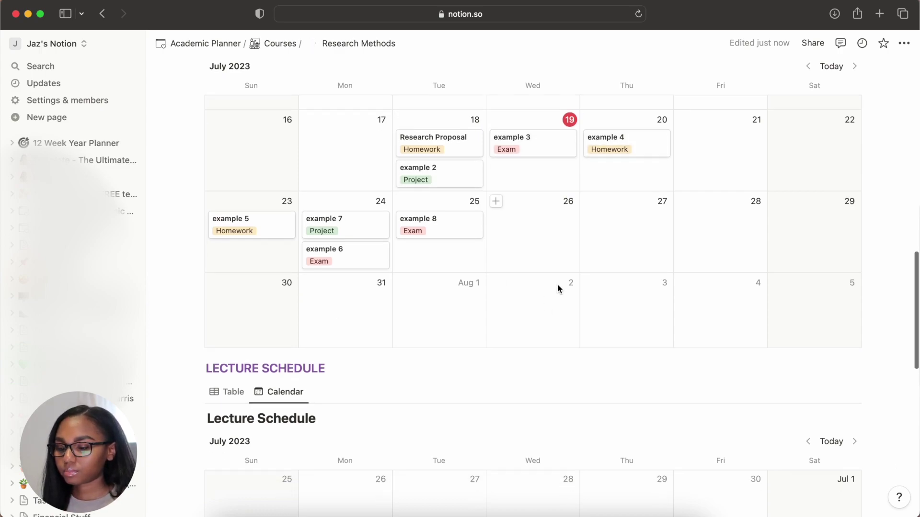
pyautogui.scroll(4, 558, 287)
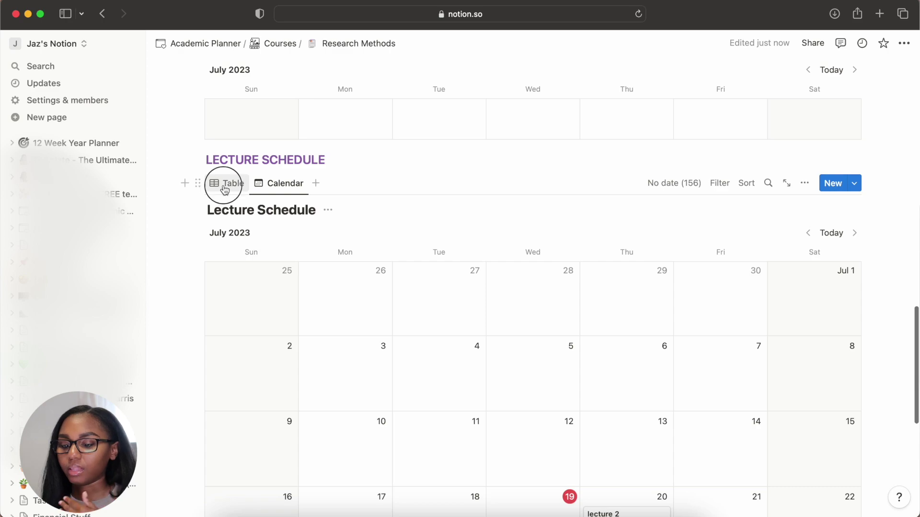
pyautogui.click(222, 183)
pyautogui.scroll(-3, 483, 287)
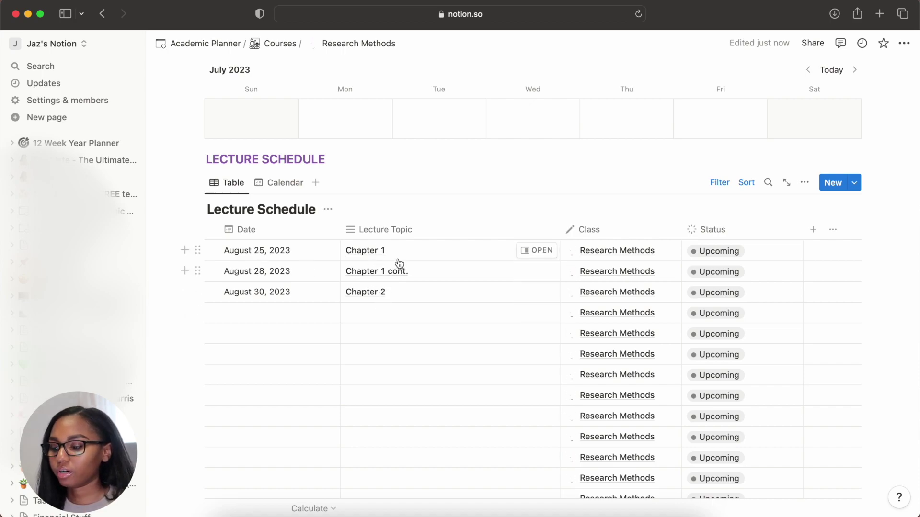
pyautogui.click(719, 255)
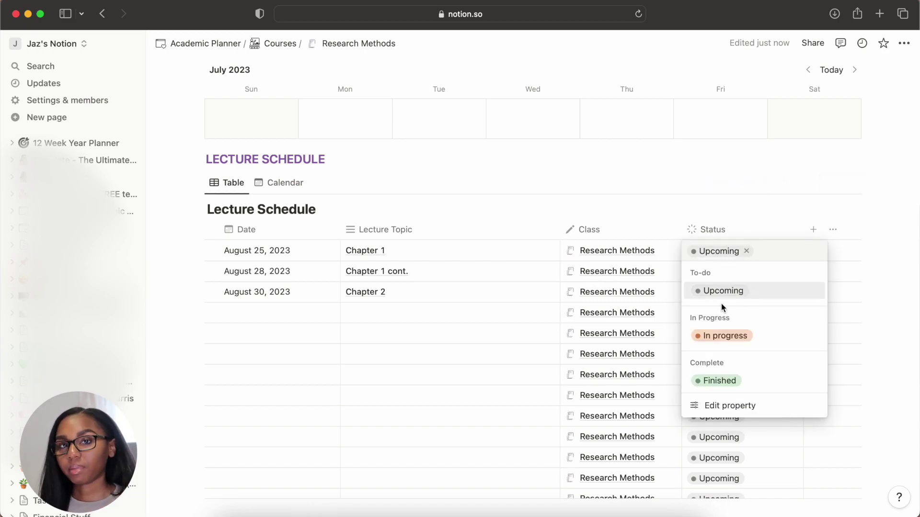
pyautogui.click(733, 340)
pyautogui.click(726, 251)
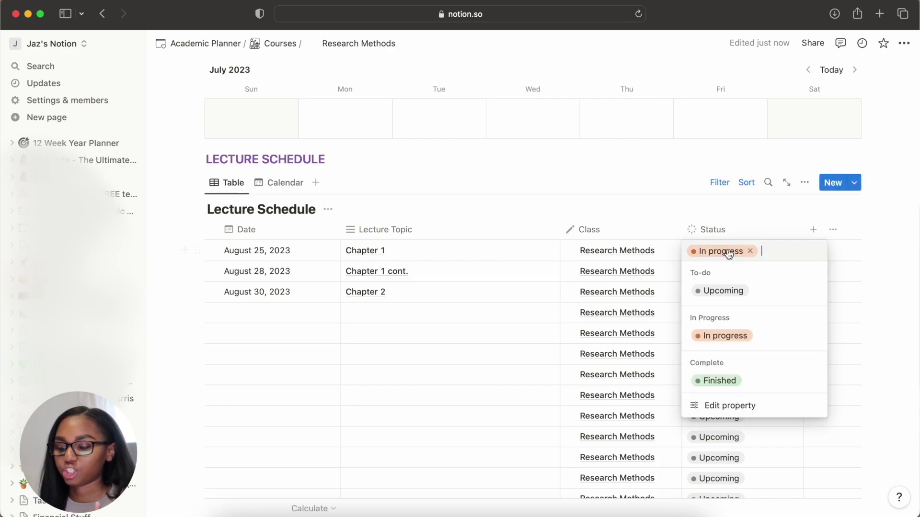
pyautogui.click(720, 382)
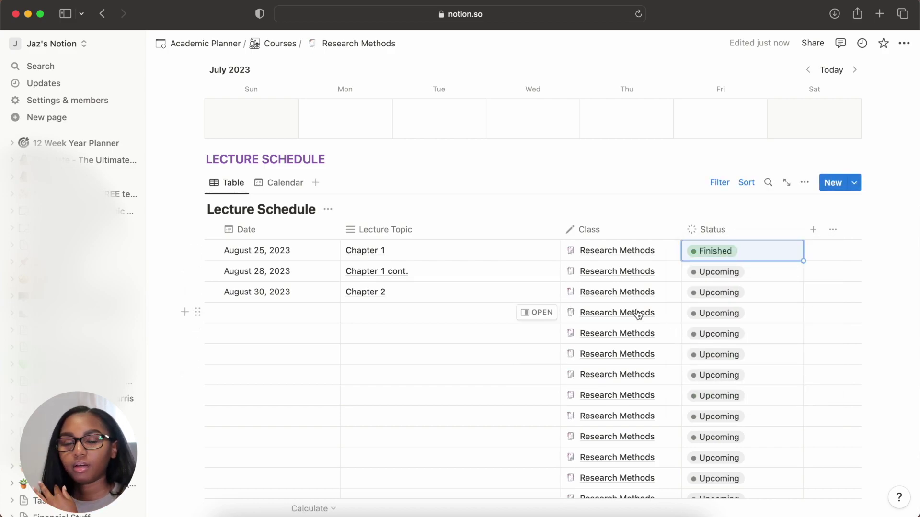
pyautogui.click(713, 251)
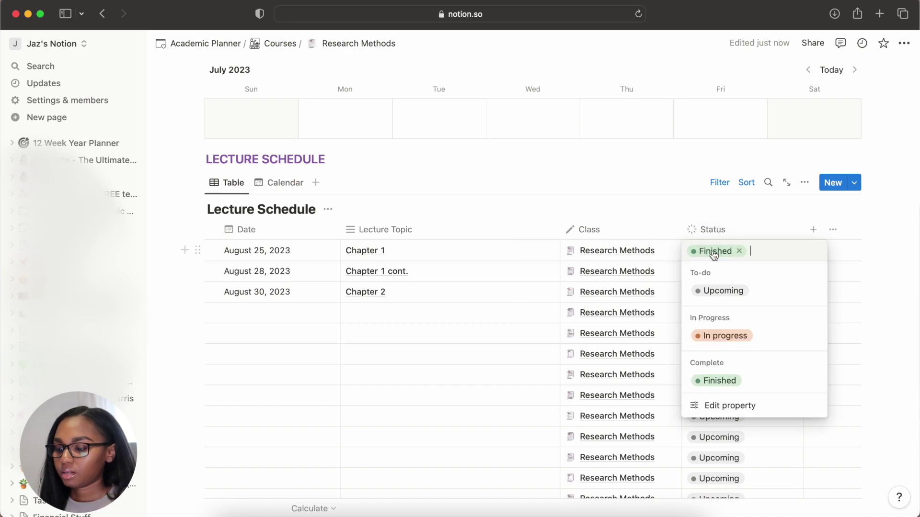
pyautogui.click(706, 289)
pyautogui.click(283, 183)
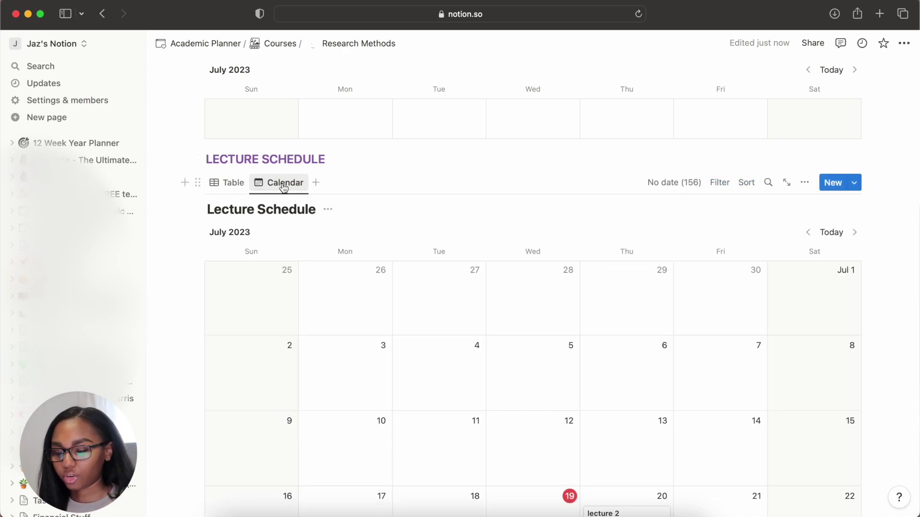
pyautogui.scroll(-5, 551, 338)
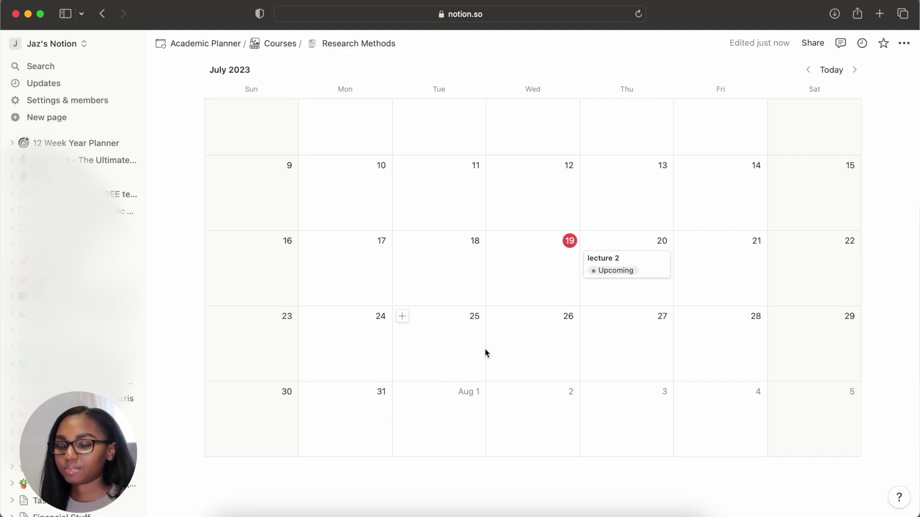
# Step: Return to the Academic Planner dashboard and review Class Schedule, This Week's Tasks and Calendars
pyautogui.click(201, 45)
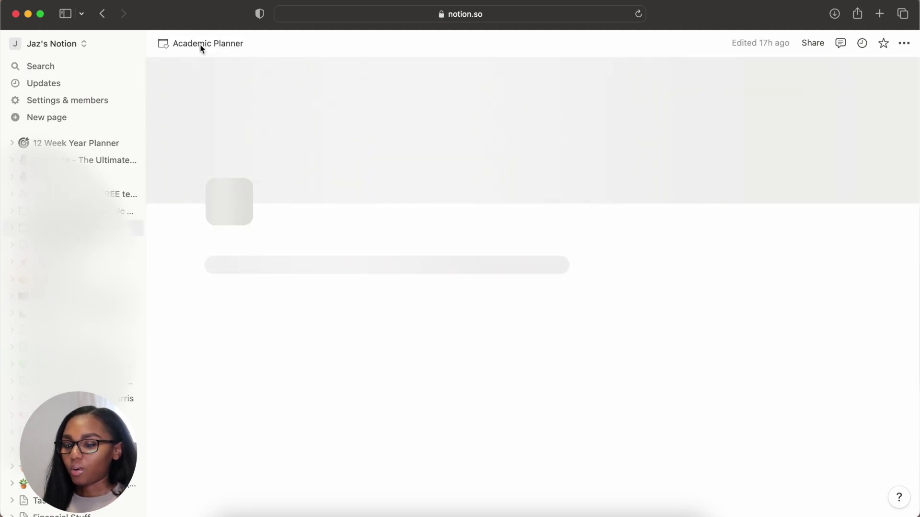
pyautogui.scroll(-9, 438, 335)
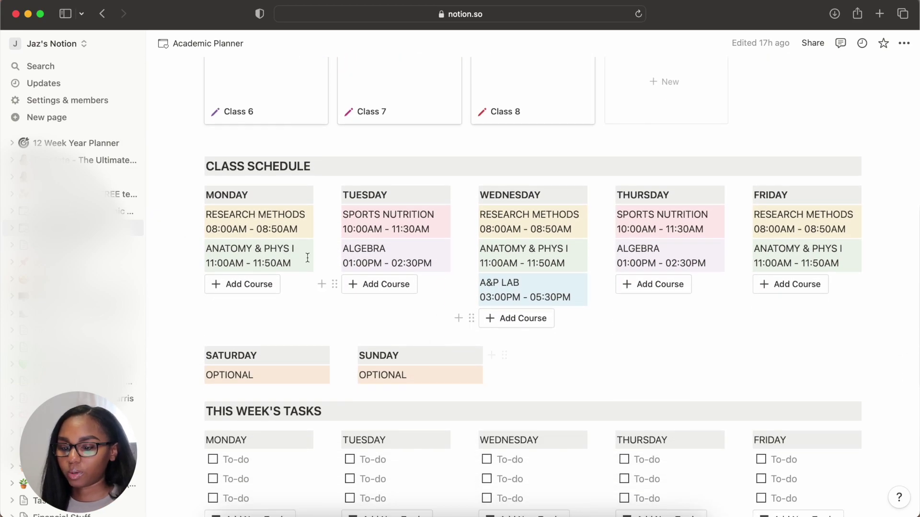
pyautogui.scroll(-3, 285, 249)
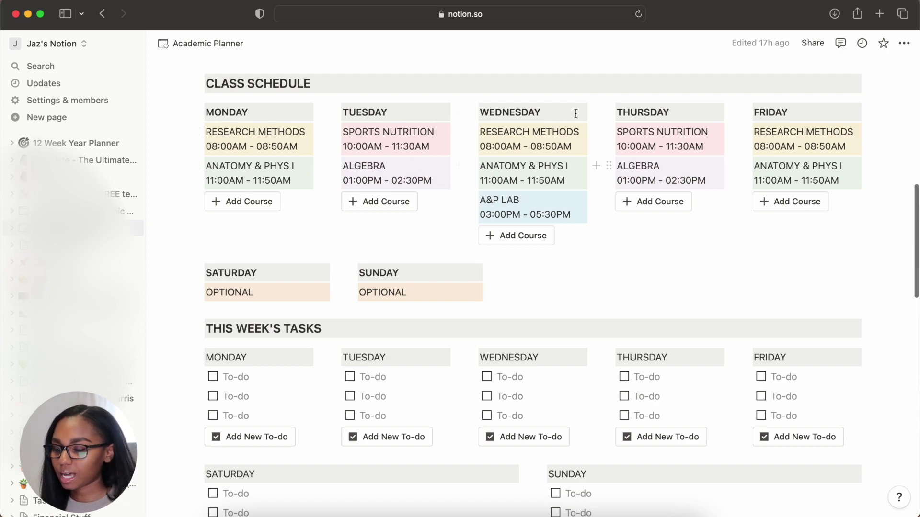
pyautogui.scroll(-8, 573, 302)
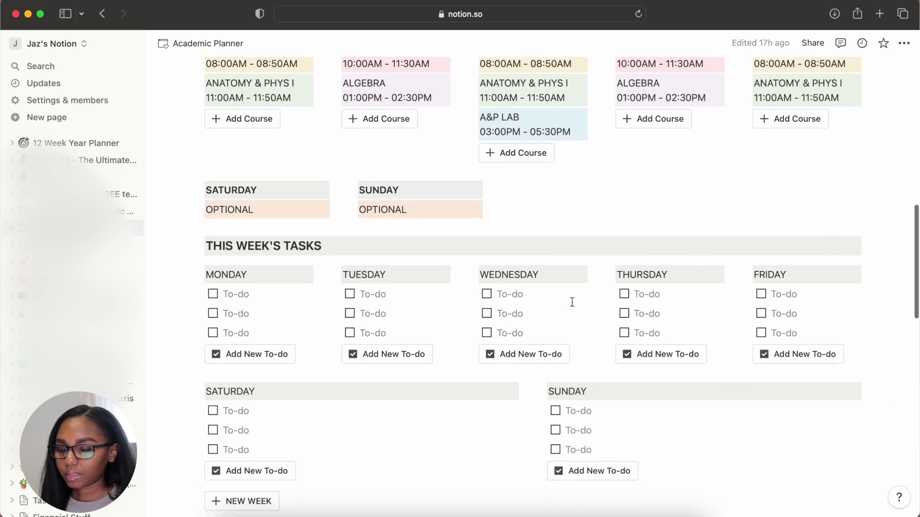
pyautogui.scroll(-1, 572, 301)
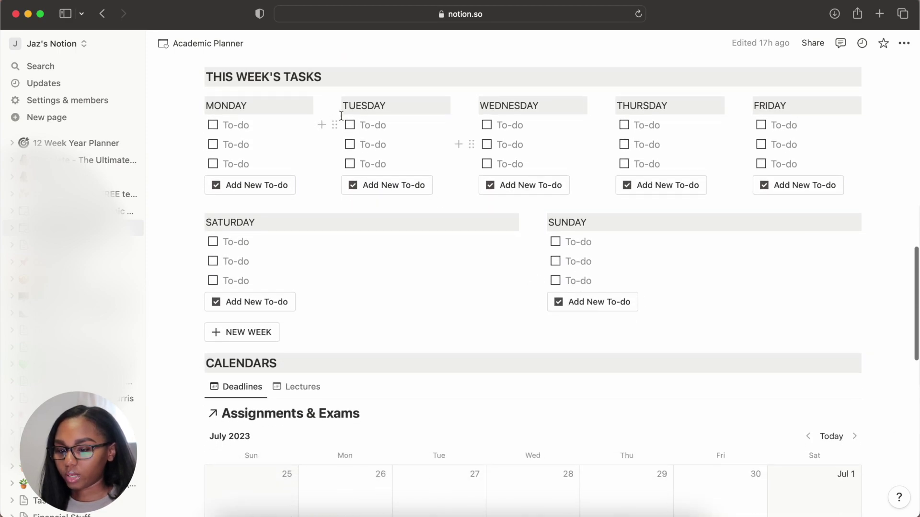
pyautogui.scroll(-3, 464, 320)
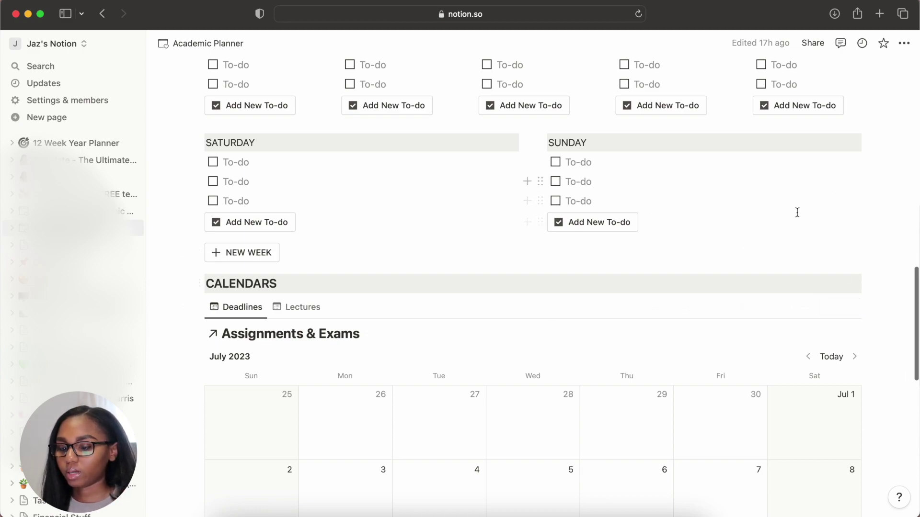
pyautogui.scroll(-10, 587, 240)
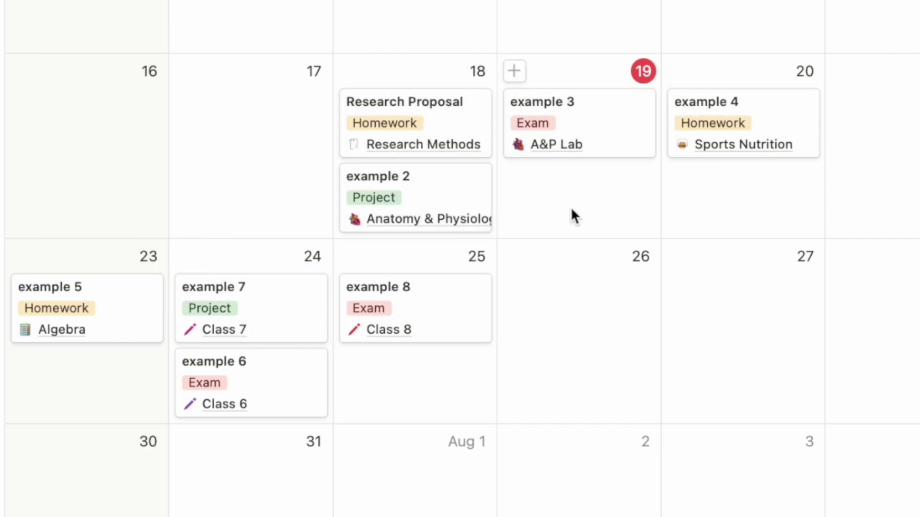
# Step: Show the Lectures calendar and step through August and September 2023, returning to August
pyautogui.scroll(10, 565, 206)
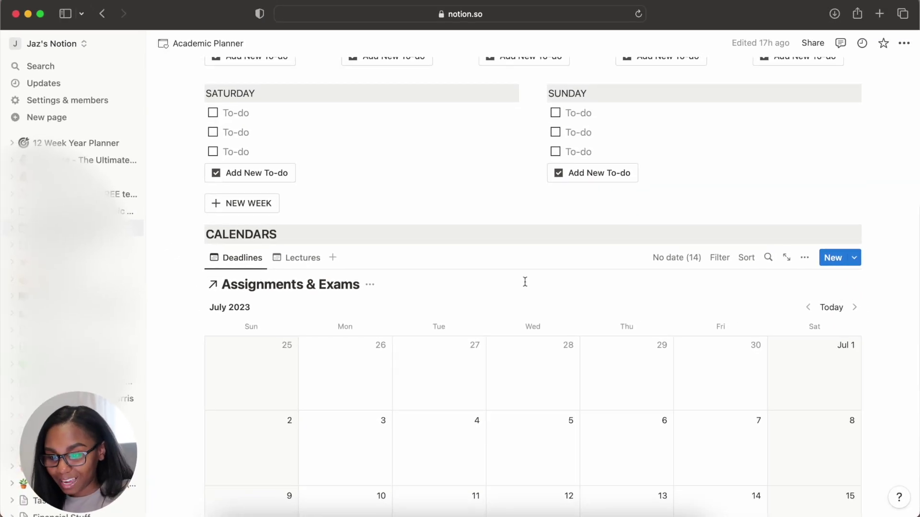
pyautogui.click(302, 257)
pyautogui.scroll(-1, 440, 328)
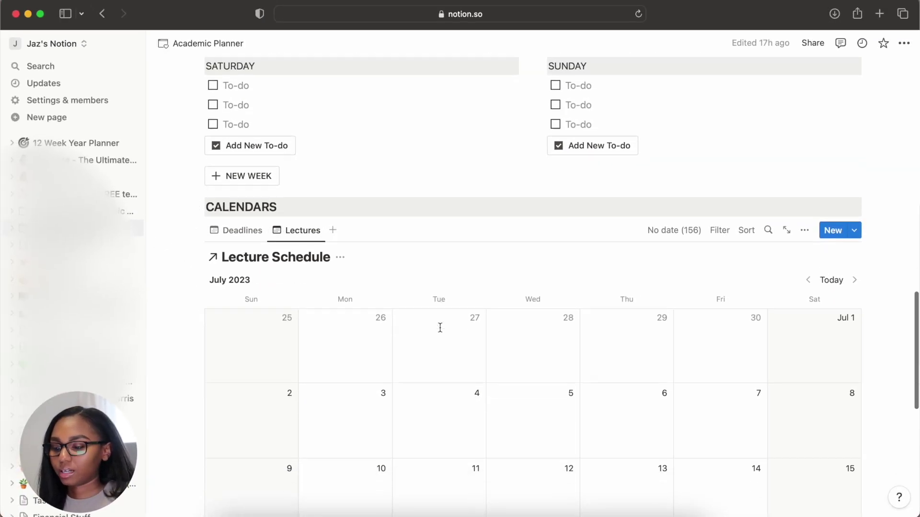
pyautogui.scroll(-5, 439, 327)
pyautogui.scroll(5, 671, 303)
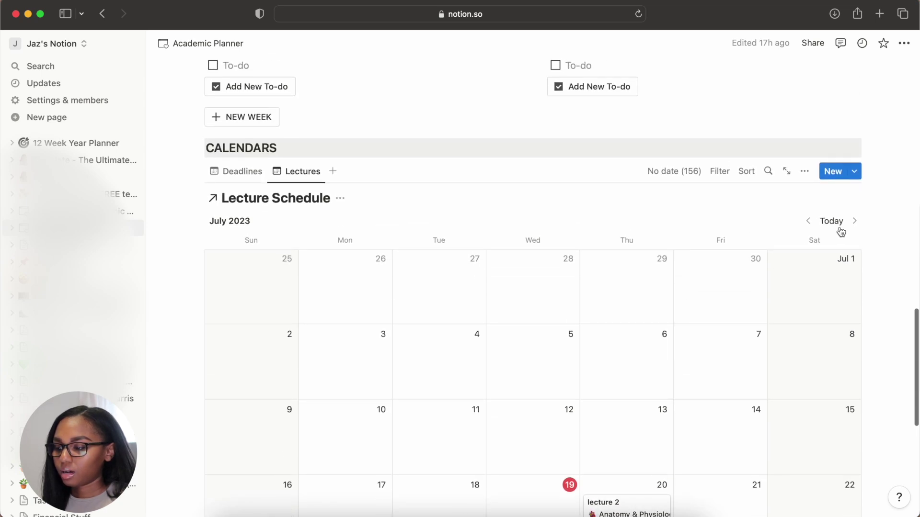
pyautogui.click(854, 221)
pyautogui.scroll(-5, 760, 363)
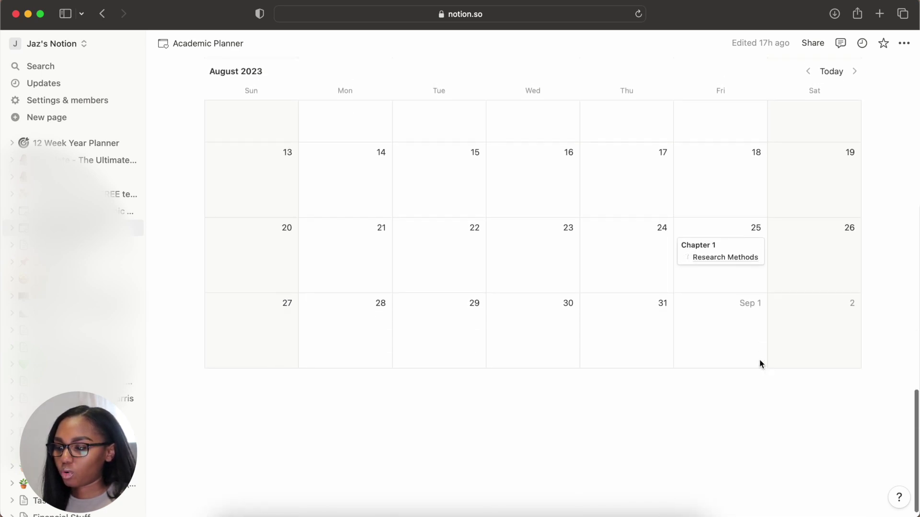
pyautogui.scroll(5, 858, 128)
pyautogui.click(854, 152)
pyautogui.scroll(-1, 829, 240)
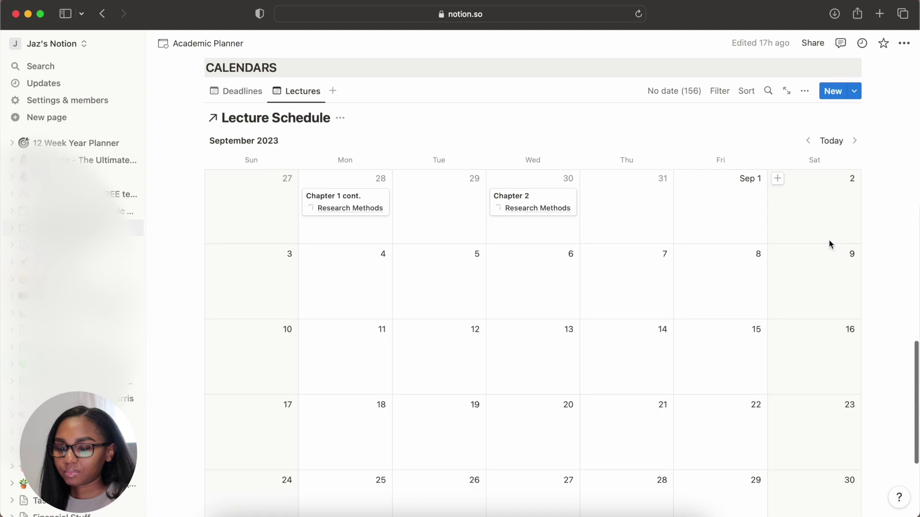
pyautogui.scroll(-1, 818, 242)
pyautogui.scroll(3, 577, 208)
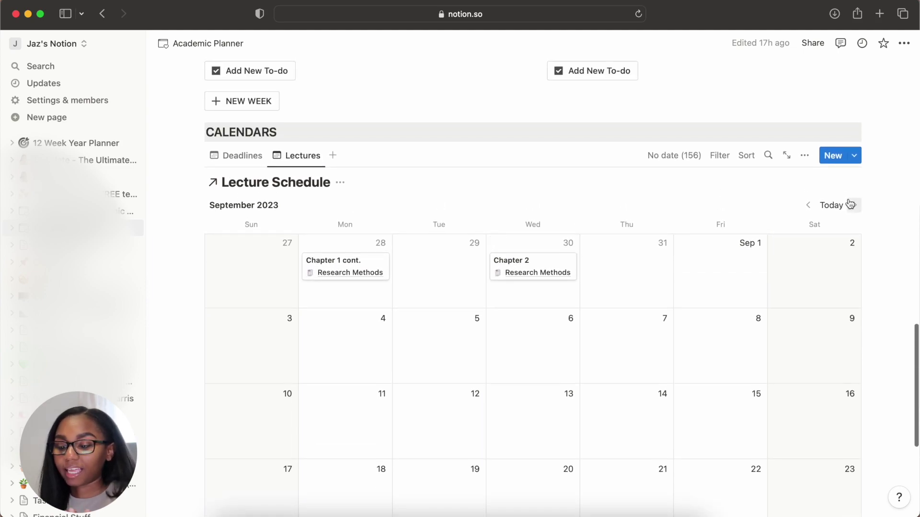
pyautogui.click(809, 205)
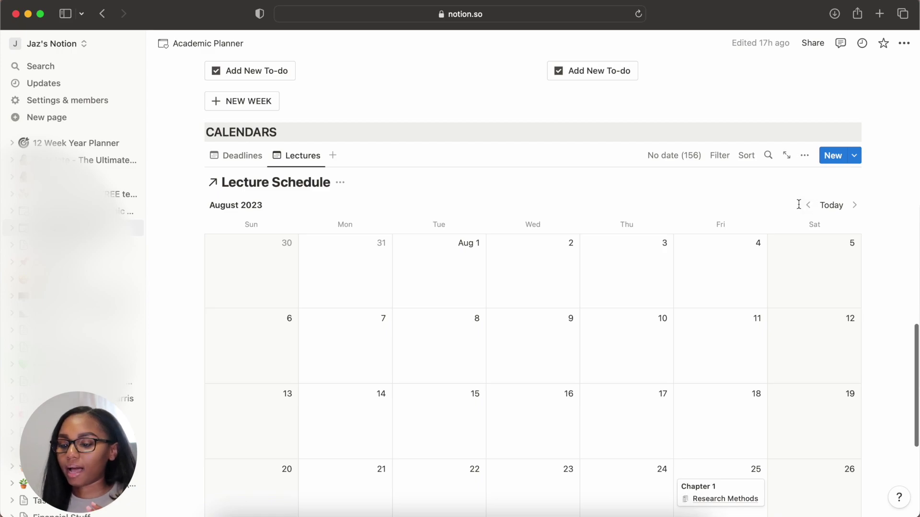
# Step: Preview the Research Methods course page, then close the preview
pyautogui.scroll(20, 431, 219)
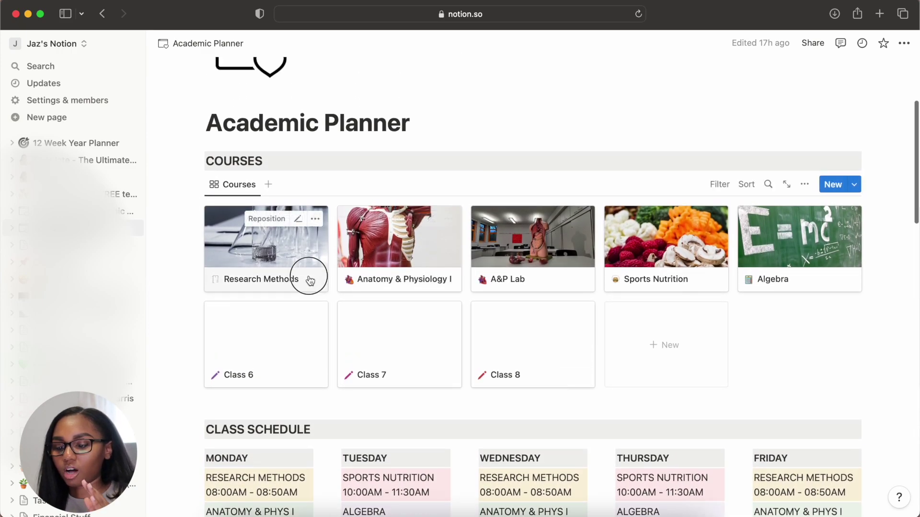
pyautogui.click(311, 280)
pyautogui.scroll(-10, 536, 336)
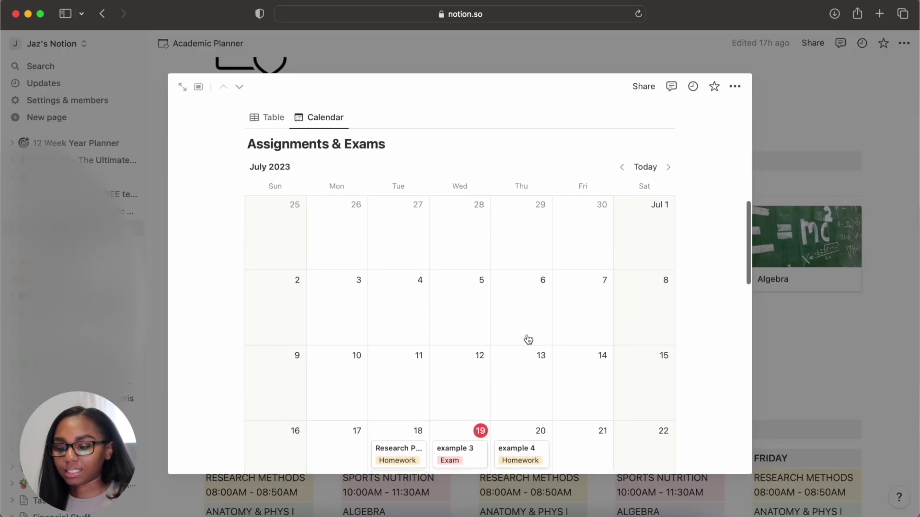
pyautogui.scroll(-4, 528, 340)
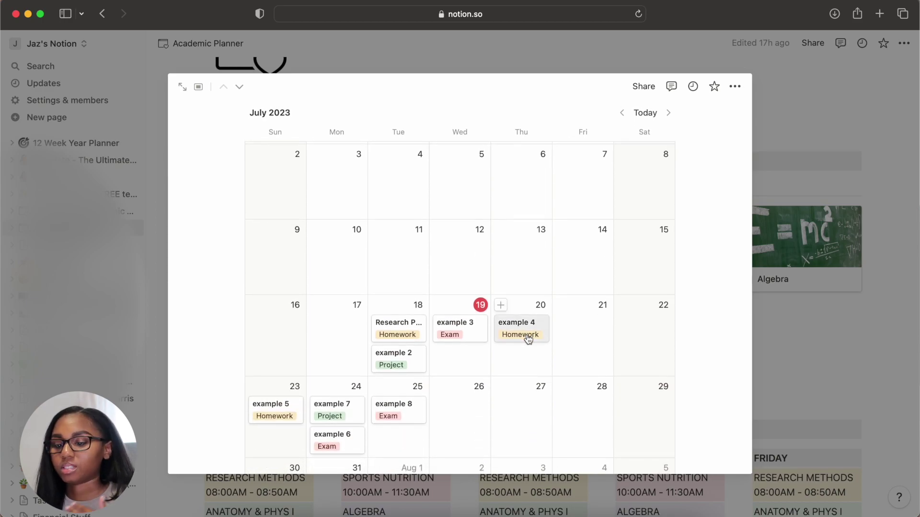
pyautogui.click(177, 70)
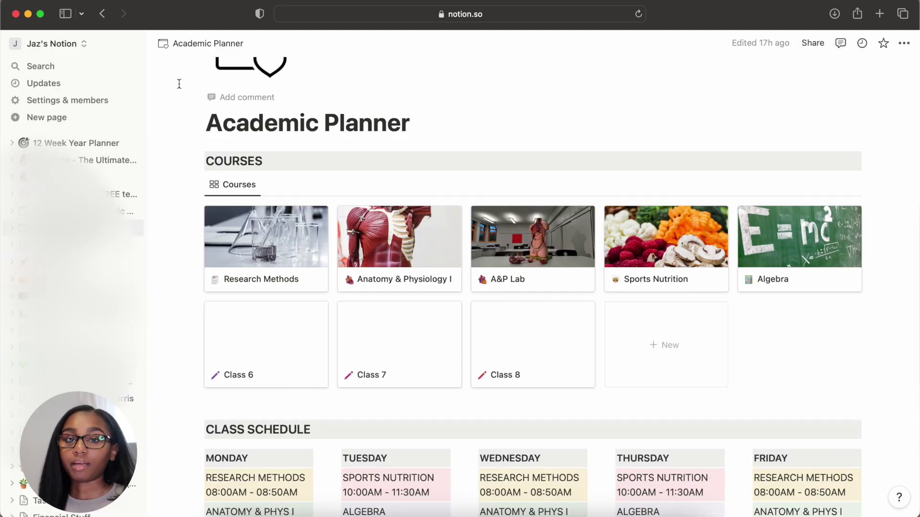
pyautogui.scroll(5, 196, 233)
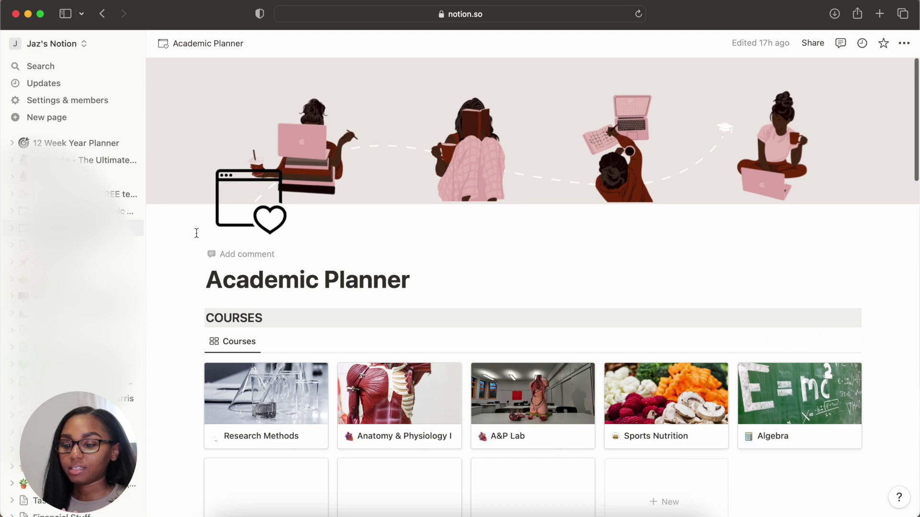